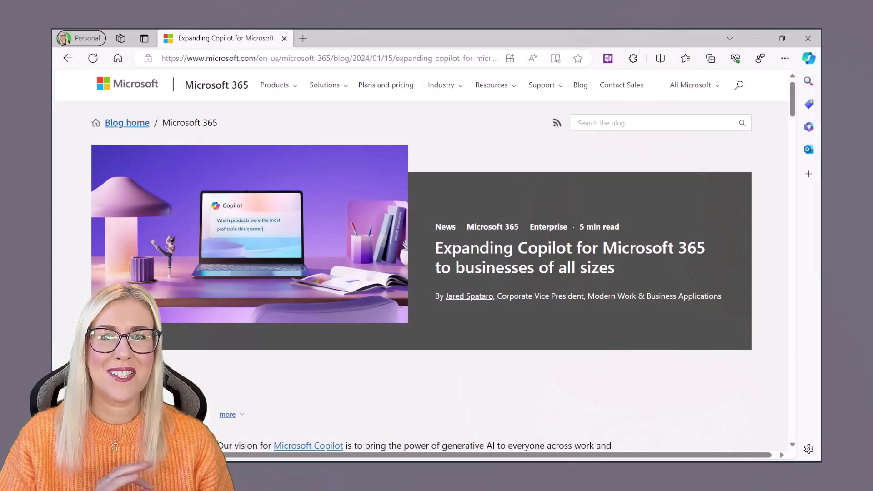
# Step: Scroll the Copilot blog post down to the Copilot product line-up comparison table
pyautogui.scroll(-8, 420, 261)
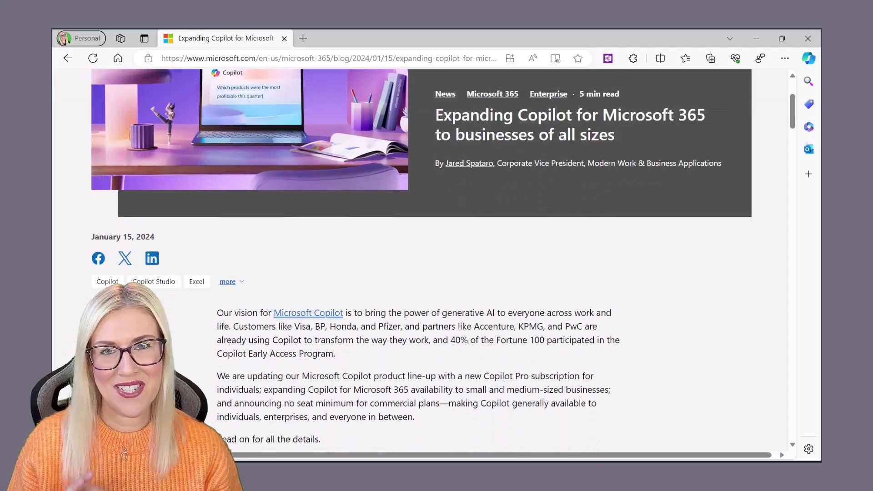
pyautogui.scroll(-6, 422, 260)
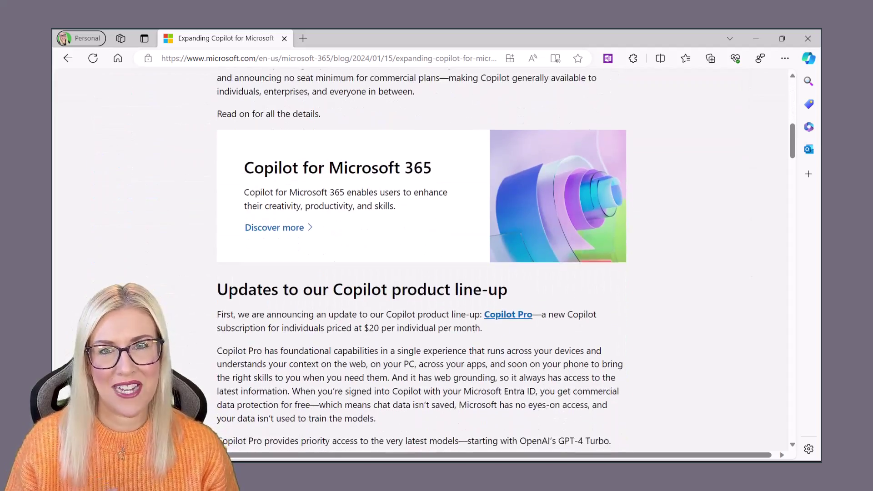
pyautogui.scroll(-7, 420, 260)
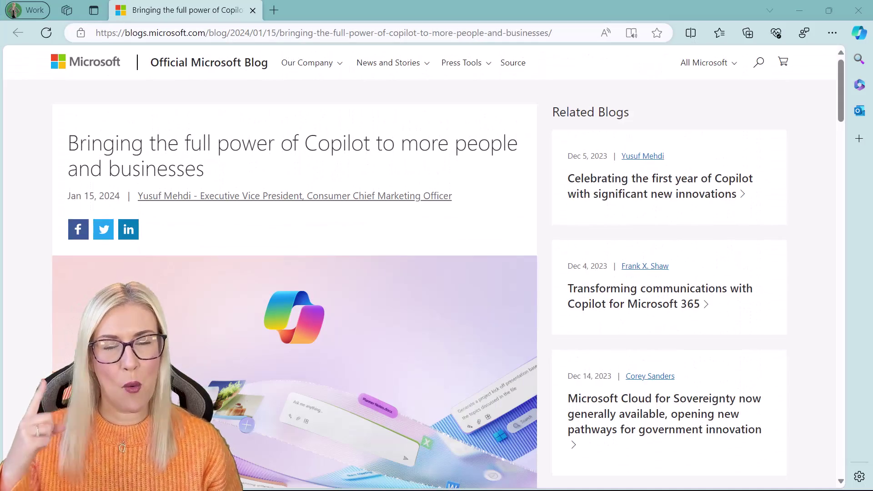
# Step: Scroll further through the 'Bringing the full power of Copilot' blog article
pyautogui.scroll(-7, 660, 196)
pyautogui.scroll(-3, 291, 263)
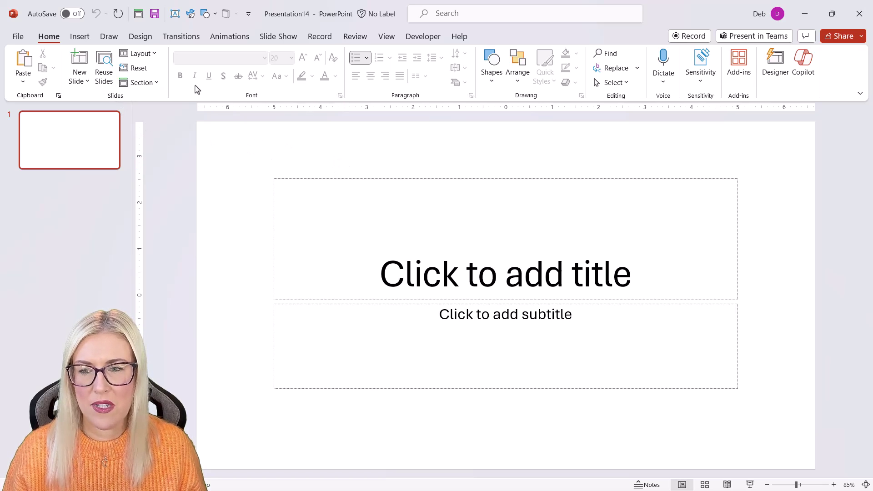
pyautogui.click(155, 54)
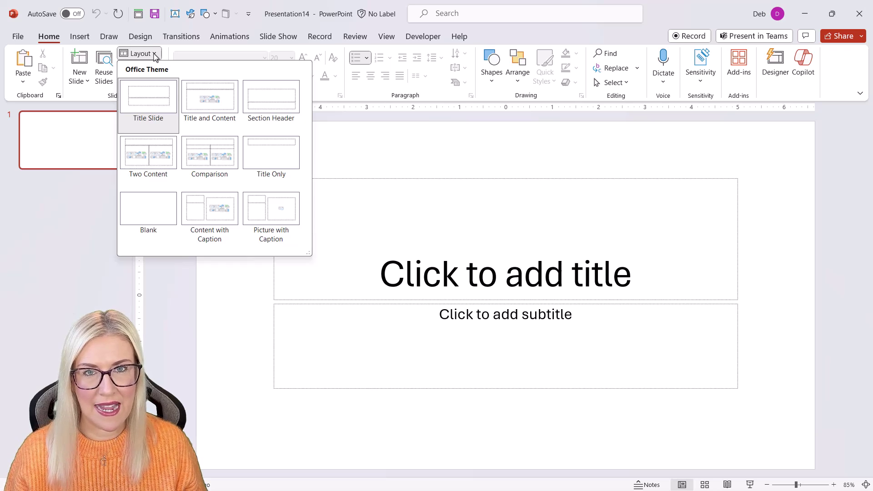
pyautogui.click(413, 172)
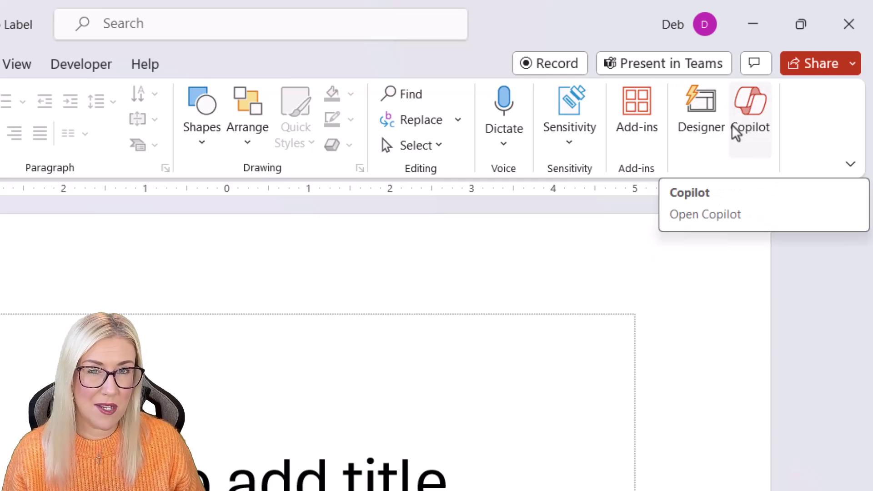
# Step: Open the Copilot pane and start its 'Create a presentation' prompt
pyautogui.click(749, 114)
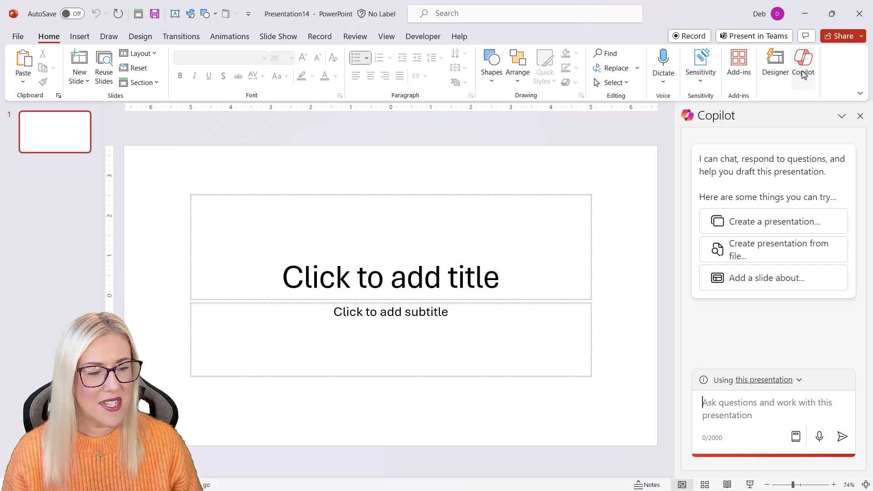
pyautogui.click(750, 228)
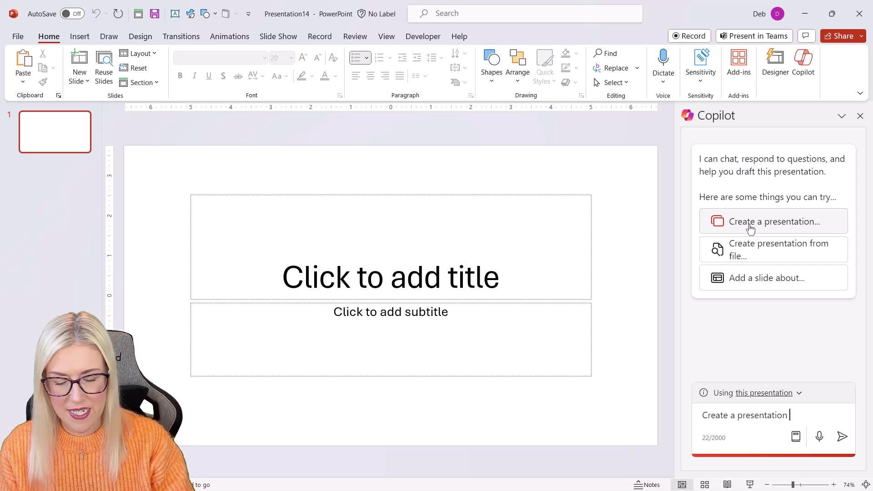
# Step: Ask Copilot for a presentation with 10 slides about the advantages of Microsoft Teams for collaboration
pyautogui.write('that has ')
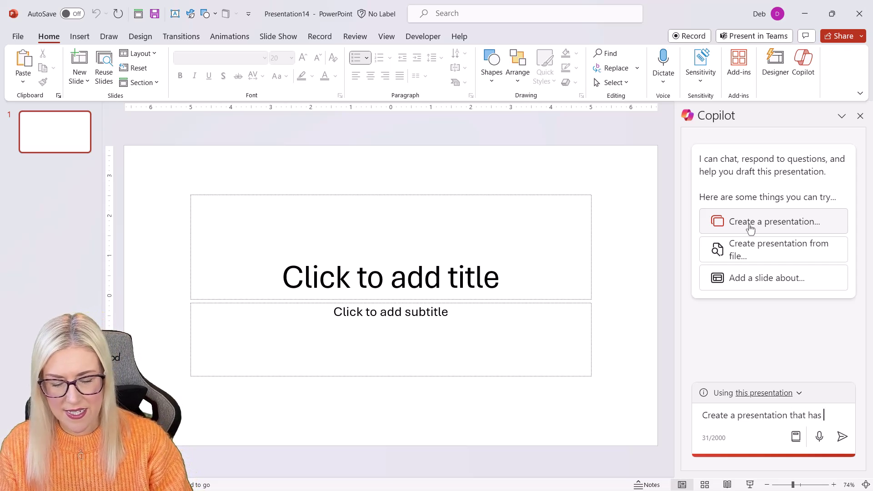
pyautogui.write('10 slid')
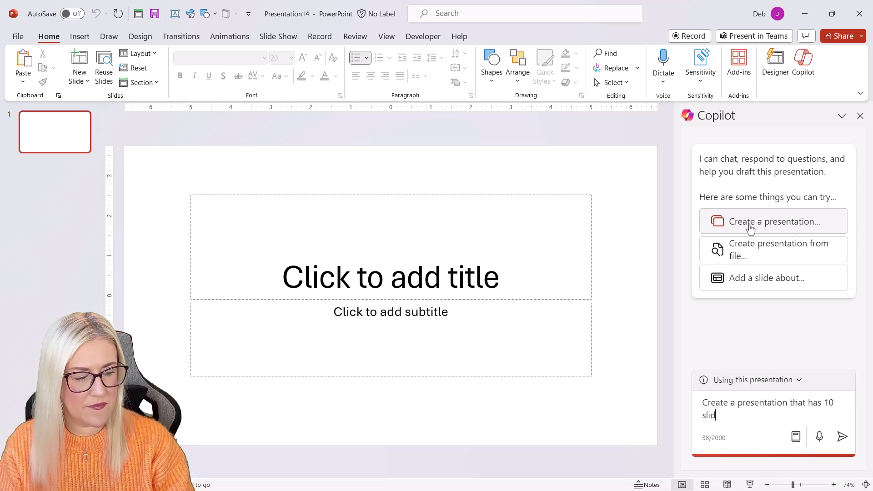
pyautogui.write('es about the advantages of using Microsoft Teams for collaboration')
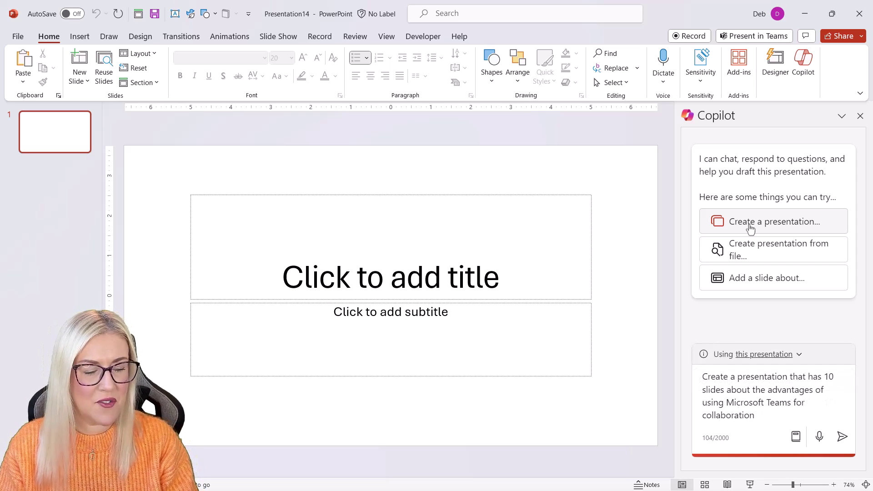
pyautogui.press('Return')
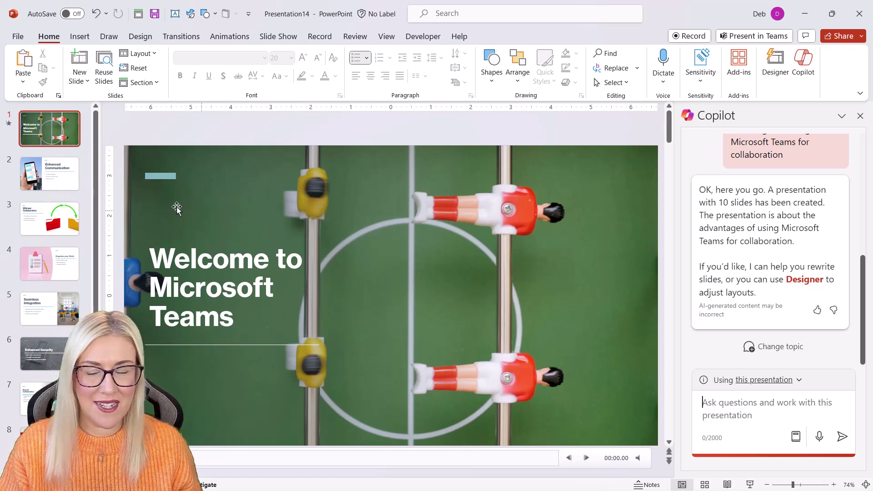
pyautogui.click(51, 172)
pyautogui.click(54, 230)
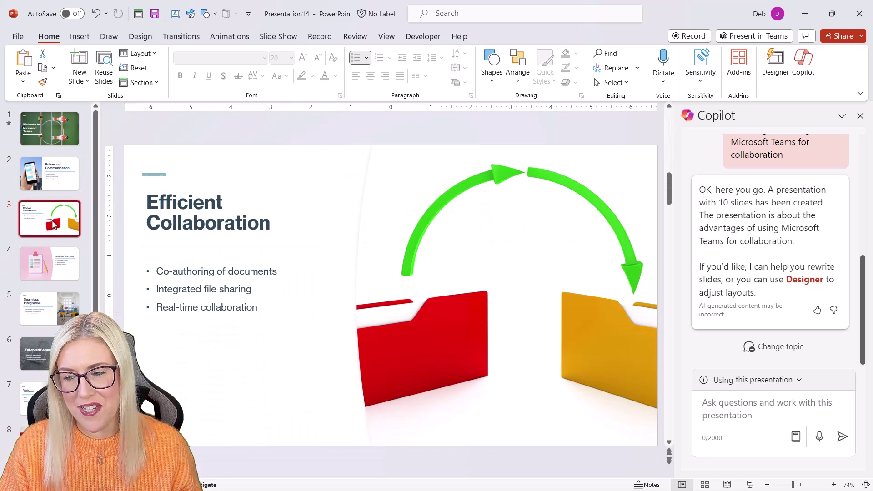
pyautogui.click(50, 264)
pyautogui.click(41, 309)
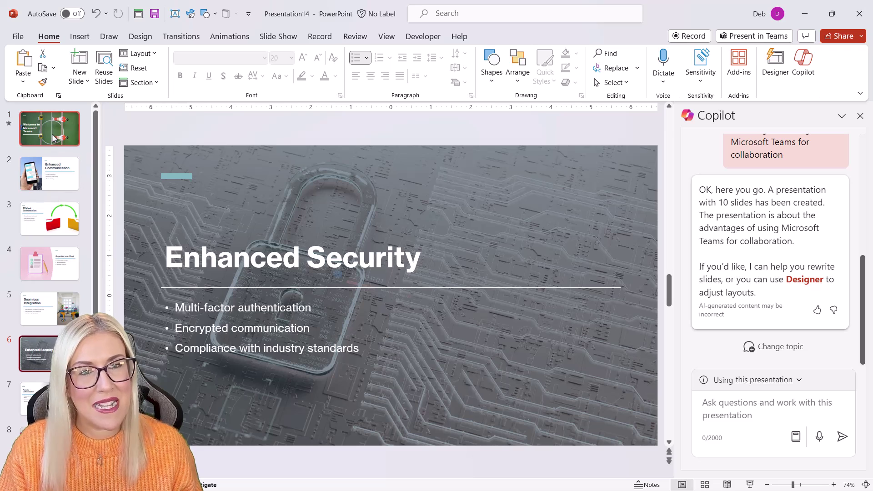
pyautogui.click(53, 136)
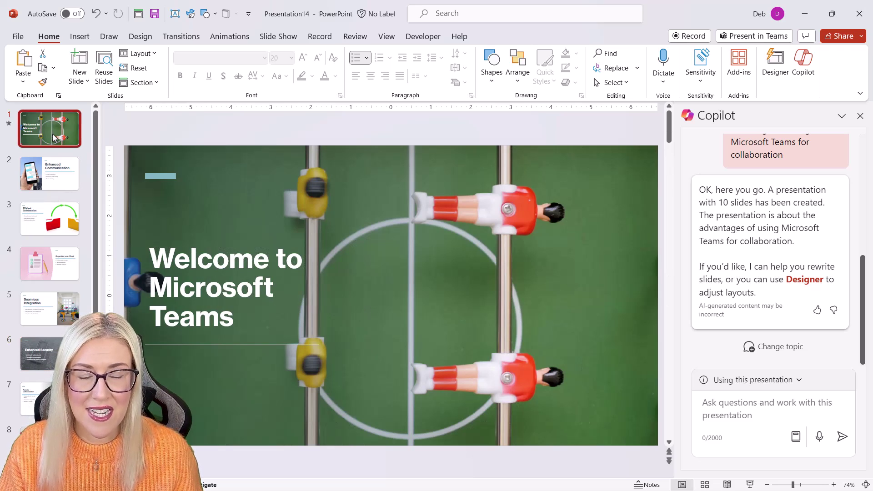
pyautogui.moveTo(419, 260)
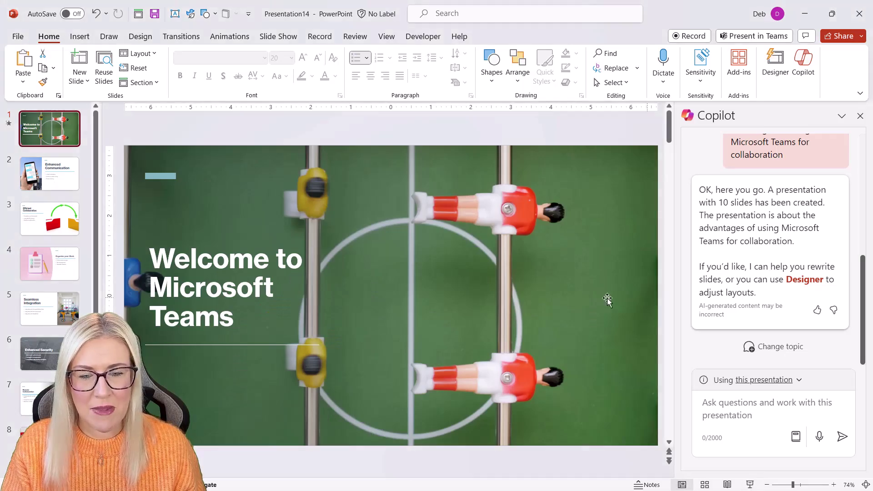
# Step: Replace the title slide's background video with the photo pexels-fauxels-3184418.jpg
pyautogui.click(567, 186)
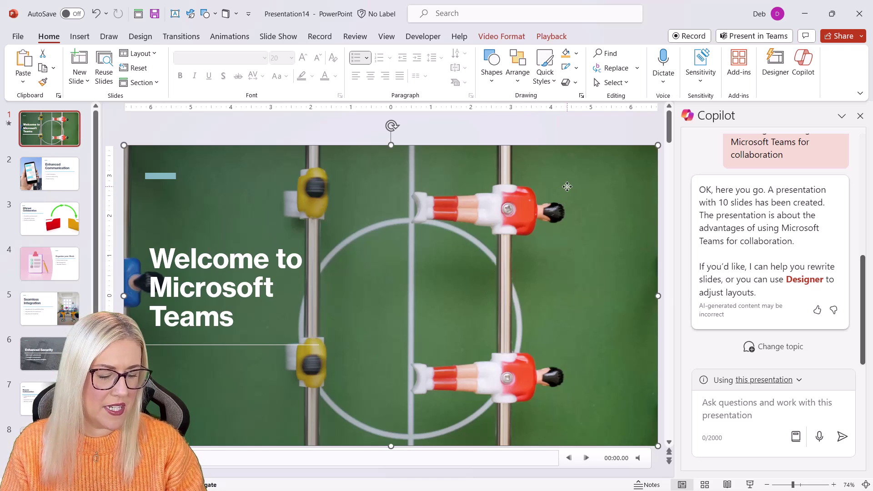
pyautogui.press('Delete')
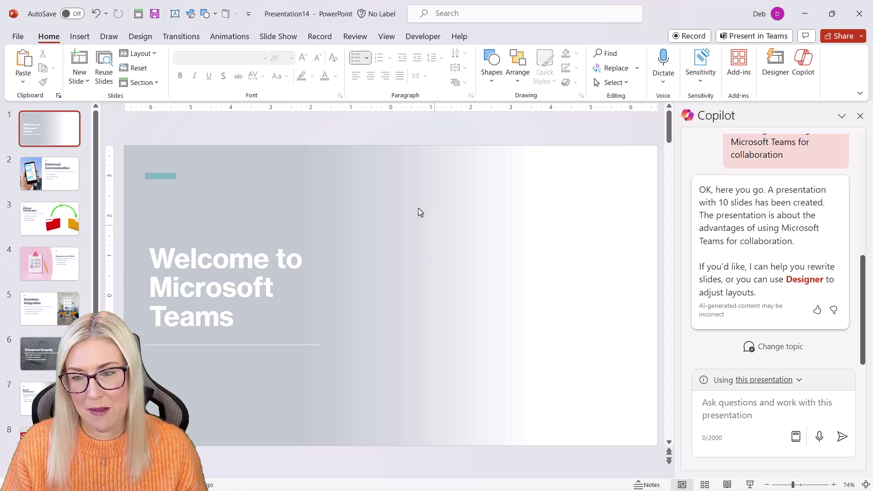
pyautogui.click(78, 40)
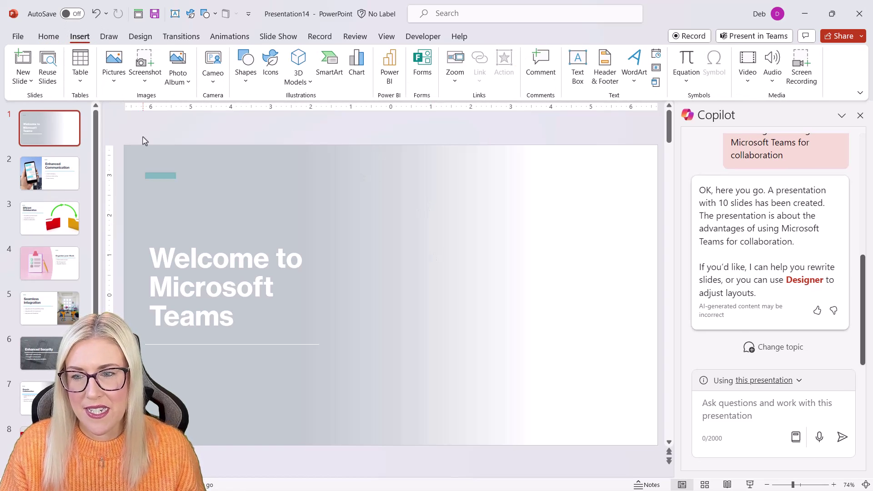
pyautogui.click(114, 68)
pyautogui.click(180, 150)
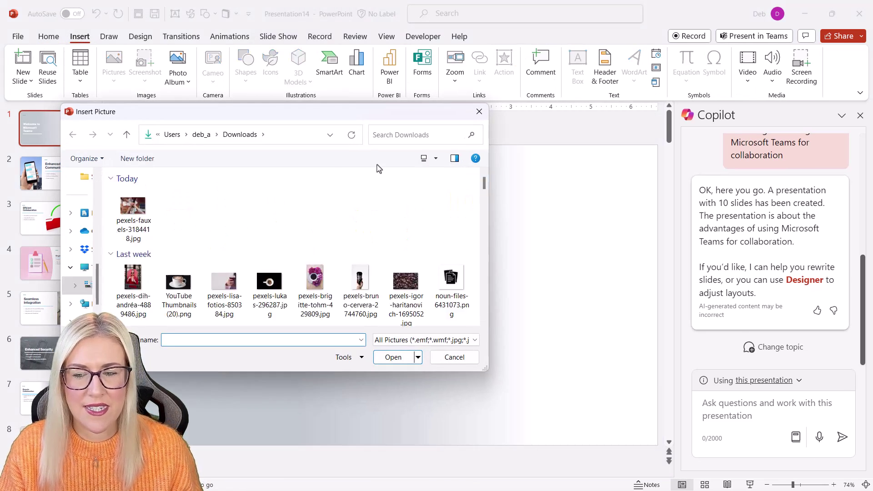
pyautogui.click(132, 209)
pyautogui.click(391, 363)
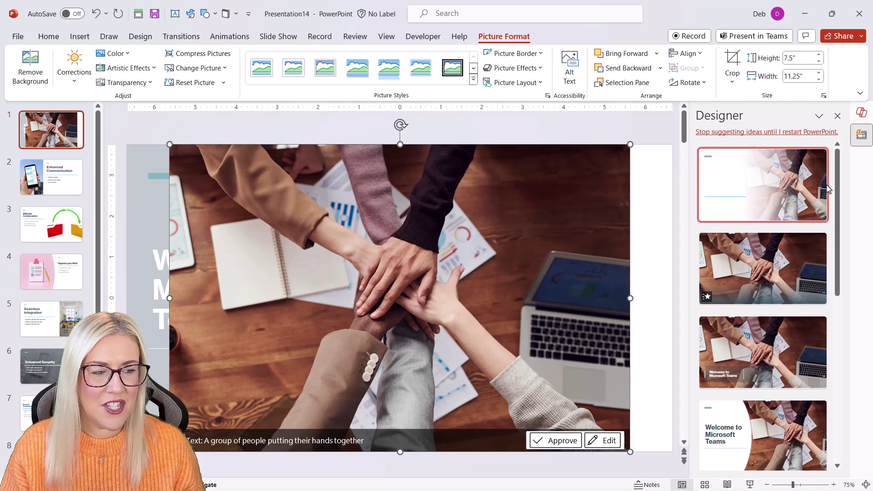
# Step: Apply the Designer idea showing the hands photo full-bleed behind white title text
pyautogui.moveTo(838, 168); pyautogui.dragTo(844, 224)
pyautogui.click(755, 402)
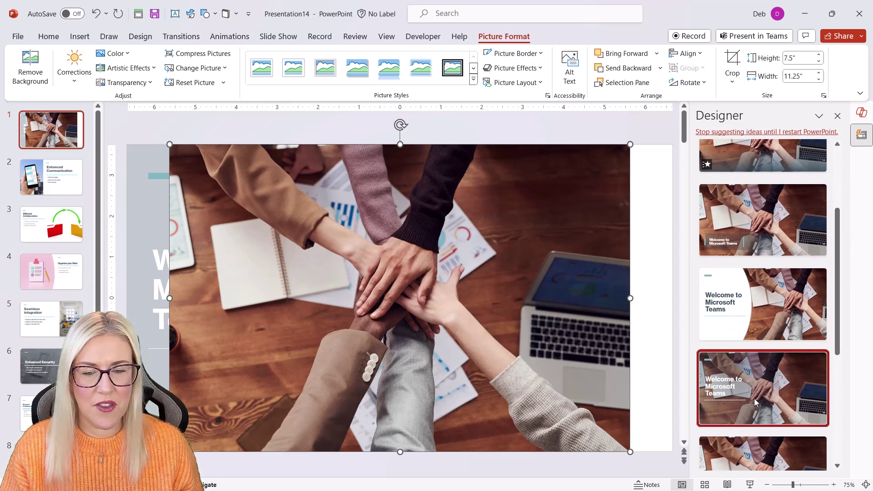
pyautogui.click(838, 116)
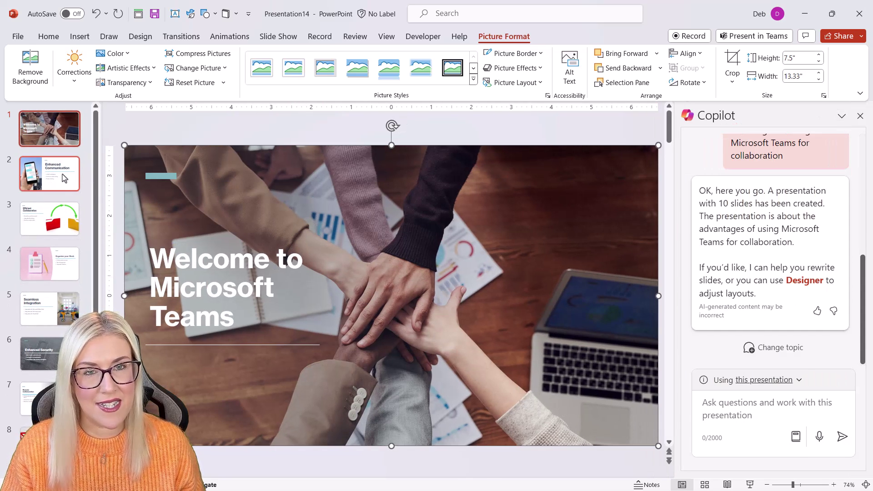
# Step: Apply an icon-based design to Enhanced Communication and a dark design to Efficient Collaboration
pyautogui.click(48, 175)
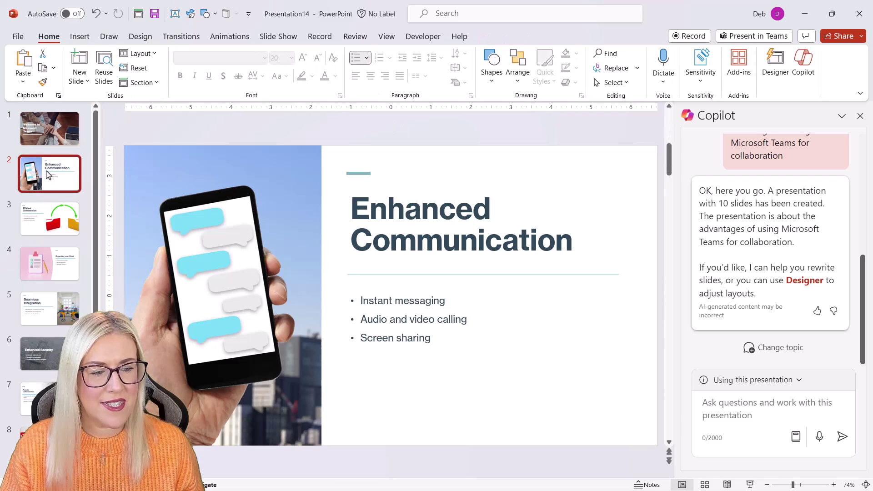
pyautogui.click(779, 77)
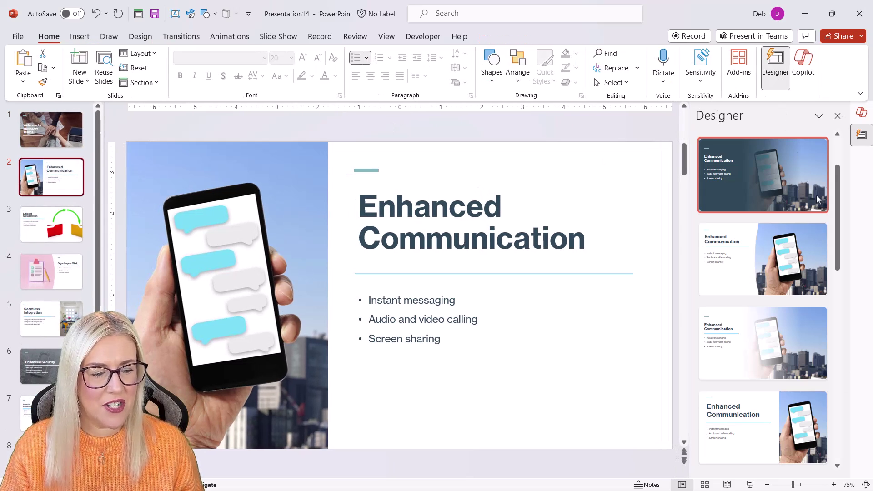
pyautogui.moveTo(838, 189); pyautogui.dragTo(840, 311)
pyautogui.click(750, 361)
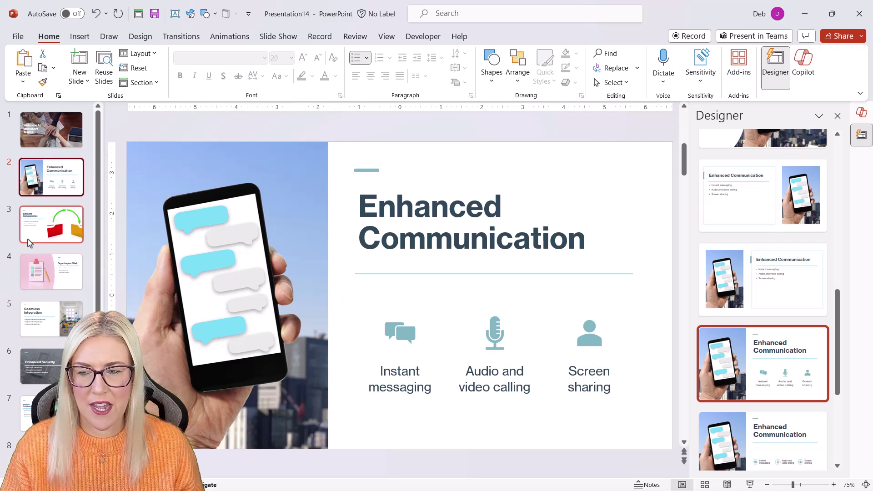
pyautogui.click(51, 224)
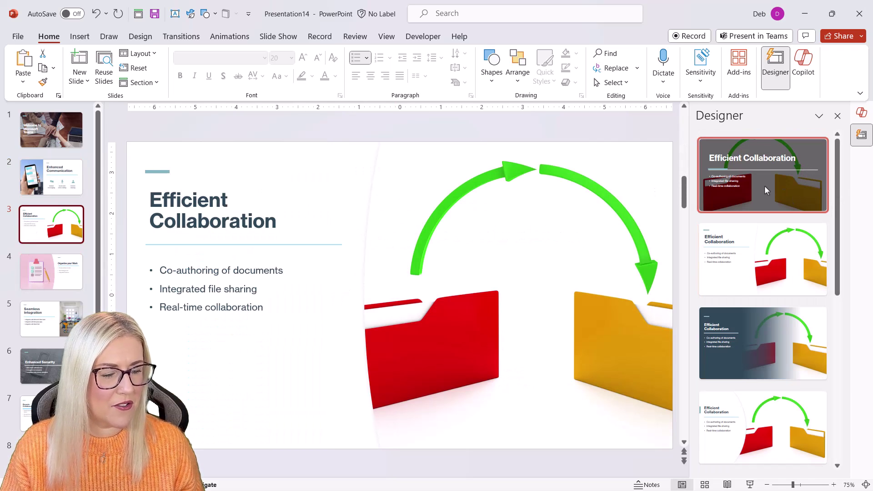
pyautogui.click(746, 357)
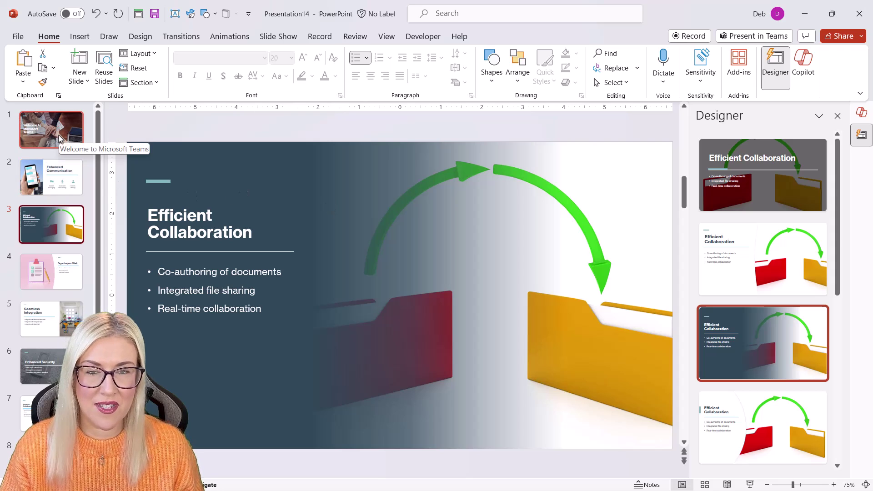
# Step: Browse the slides' design ideas from Welcome through Seamless Integration to Increased Productivity
pyautogui.click(60, 183)
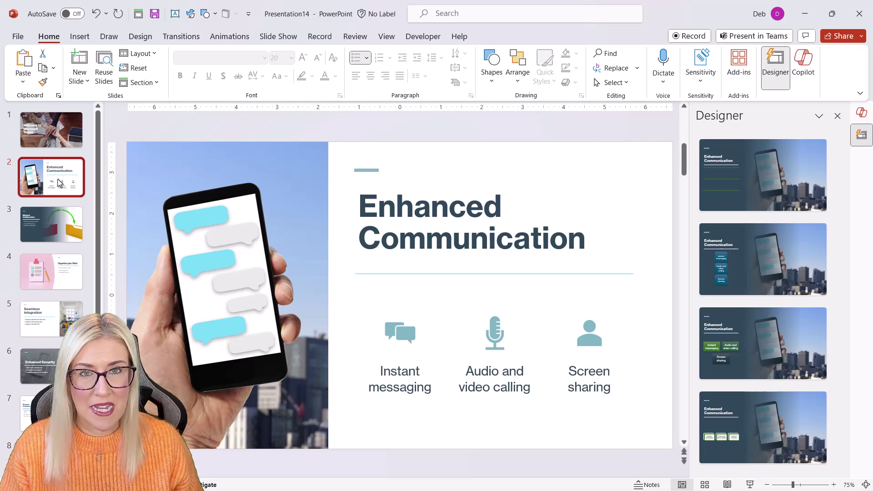
pyautogui.click(50, 131)
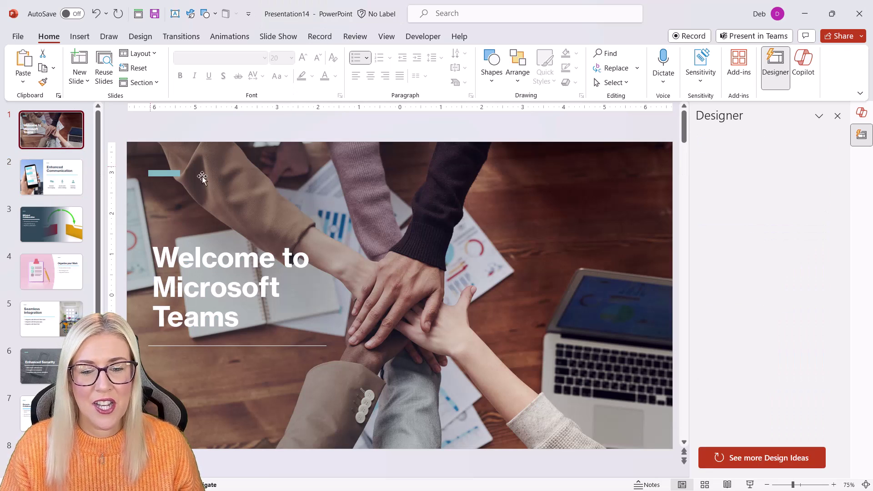
pyautogui.click(35, 225)
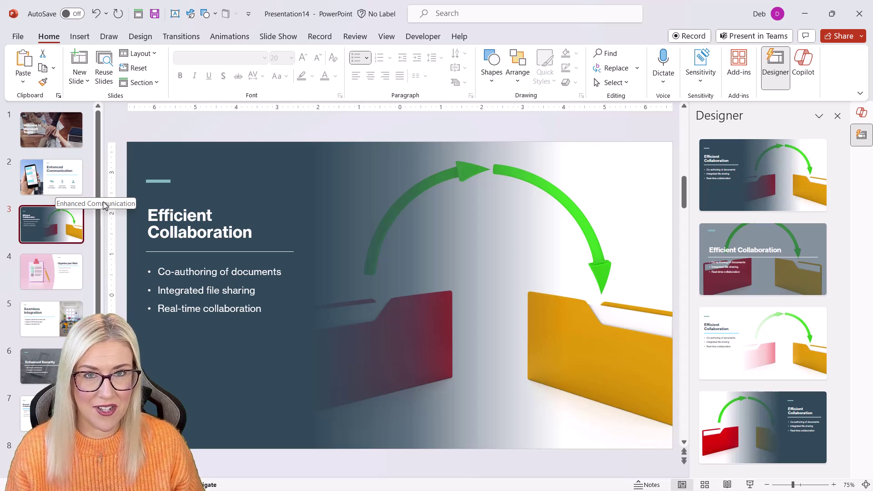
pyautogui.click(51, 302)
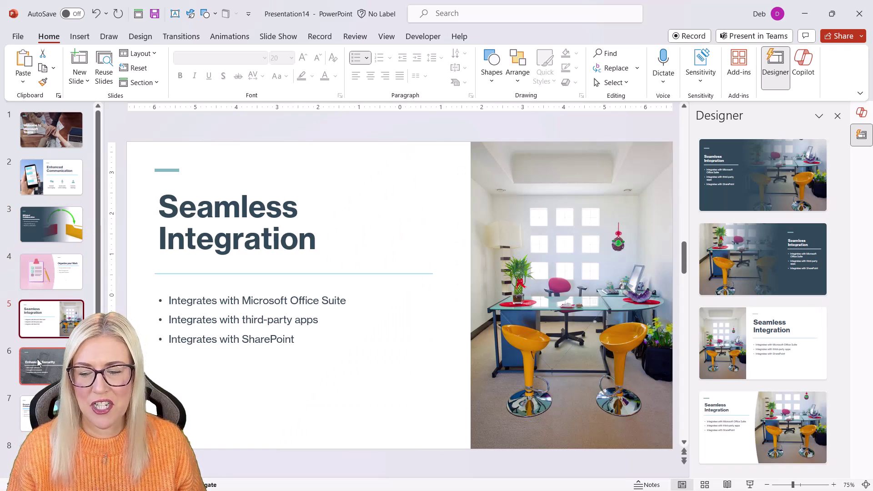
pyautogui.click(39, 364)
pyautogui.click(39, 412)
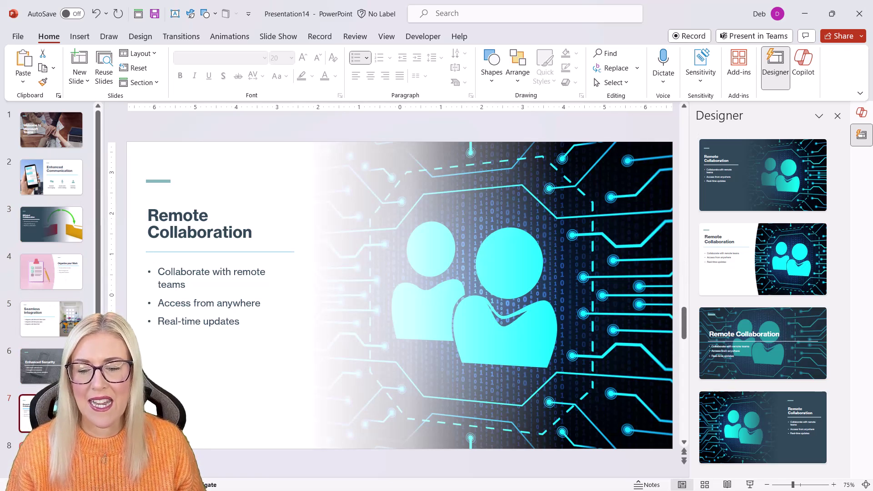
pyautogui.click(38, 455)
# Step: Ask Copilot to 'delete the last slide in the presentation', removing the Conclusion slide
pyautogui.press('End')
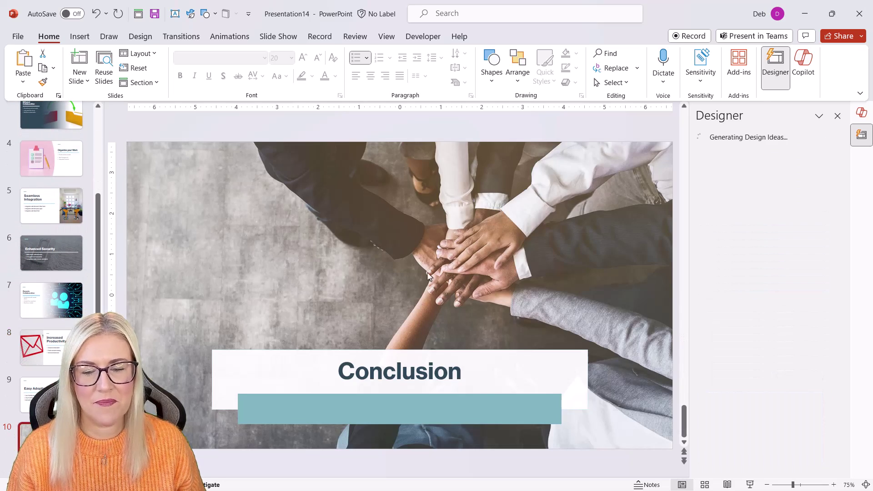
pyautogui.press('Home')
pyautogui.click(838, 116)
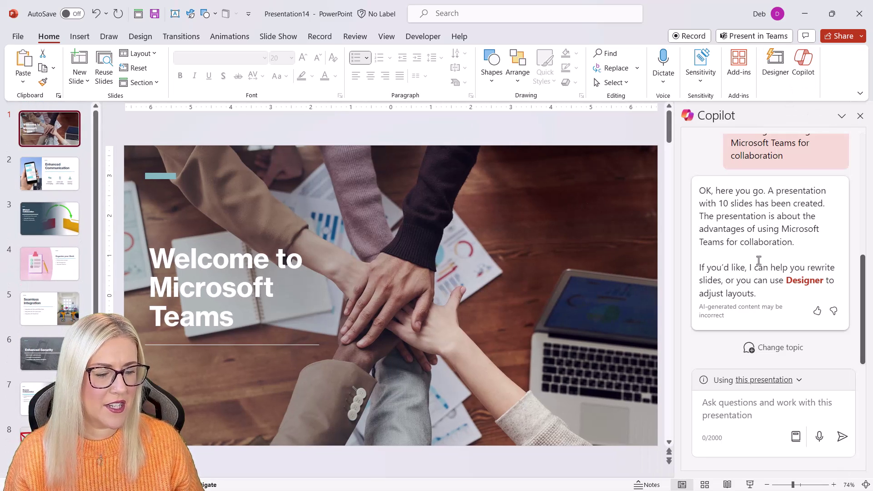
pyautogui.click(709, 410)
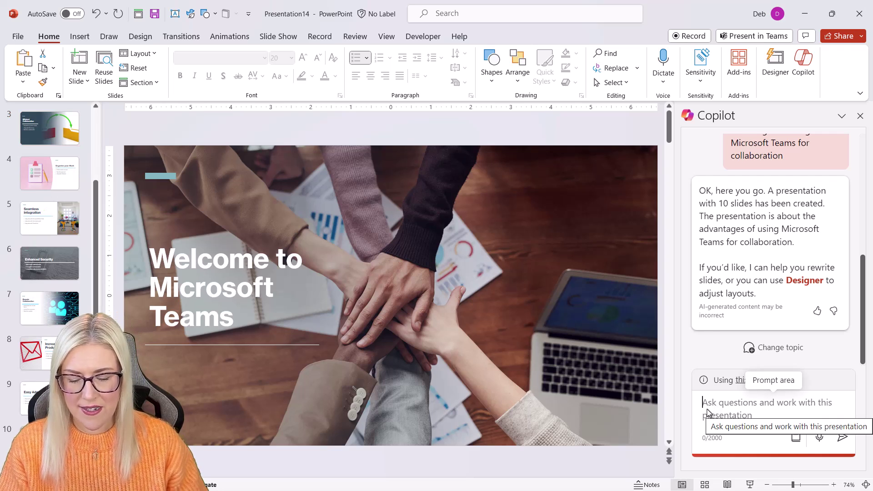
pyautogui.write('delete the last slide in the presentation')
pyautogui.press('Return')
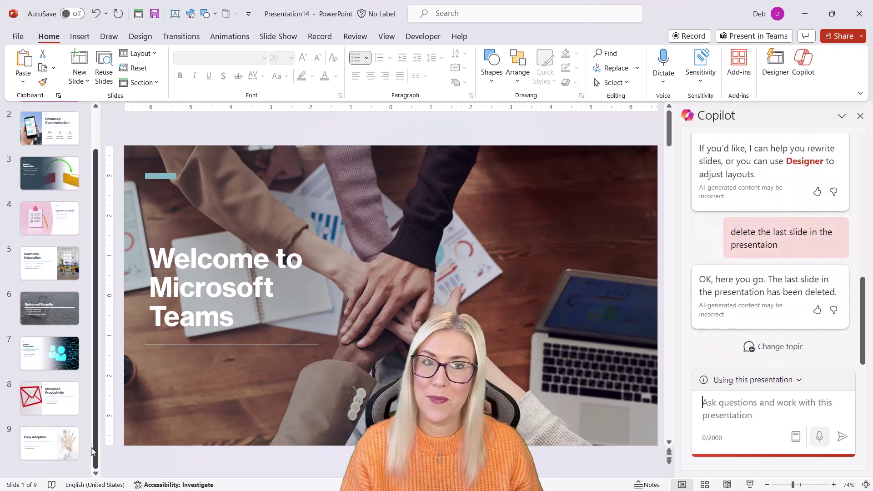
# Step: Use Copilot's 'Add a slide about' suggestion with 'the history of Microsoft Teams'
pyautogui.moveTo(864, 351); pyautogui.dragTo(865, 196)
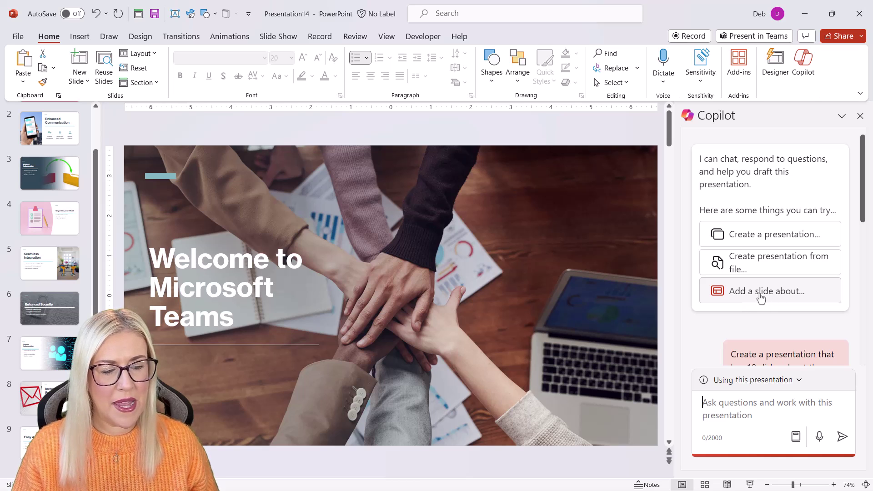
pyautogui.click(761, 297)
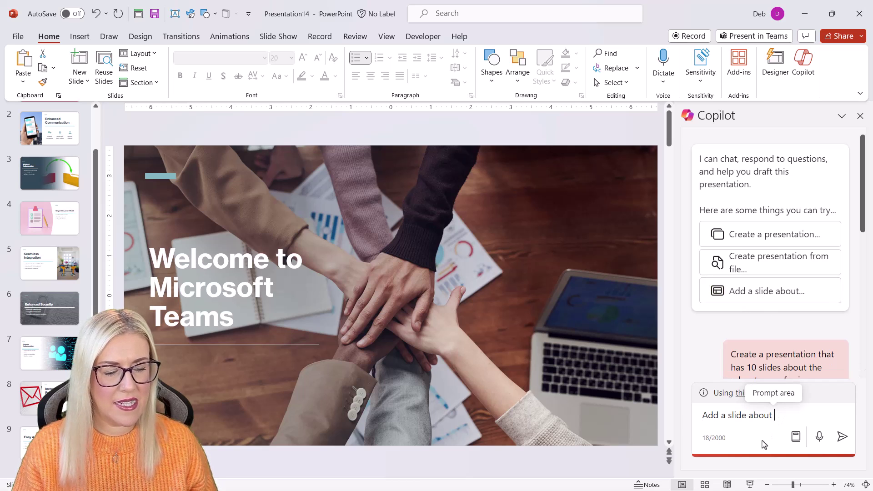
pyautogui.write('the history of Microsoft Teams')
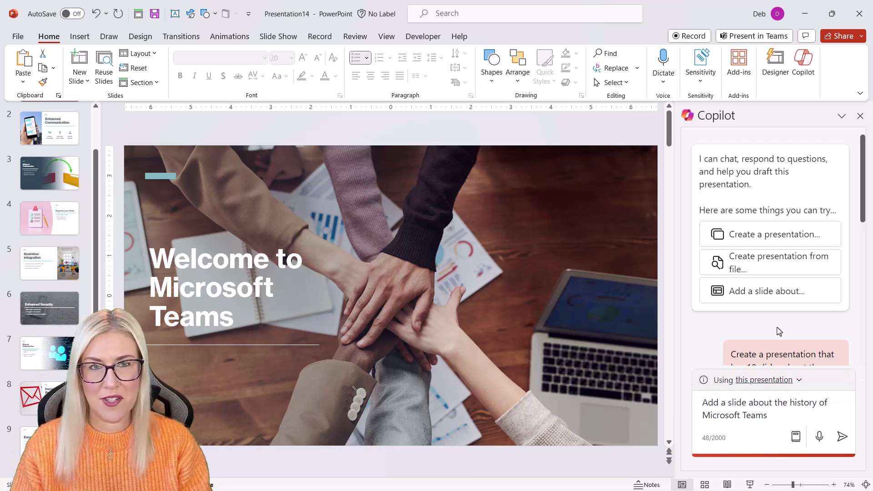
pyautogui.press('Return')
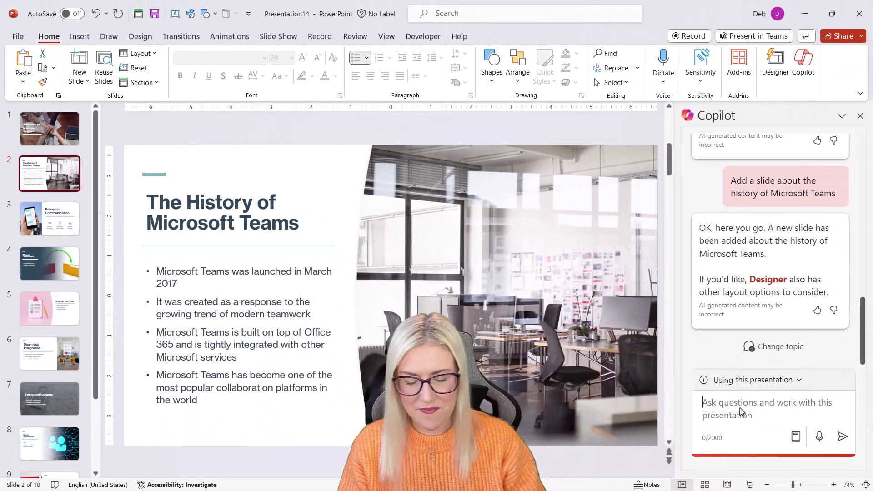
# Step: Ask Copilot to move slide 2, the Teams history slide, to the end of the presentation
pyautogui.write('move slide')
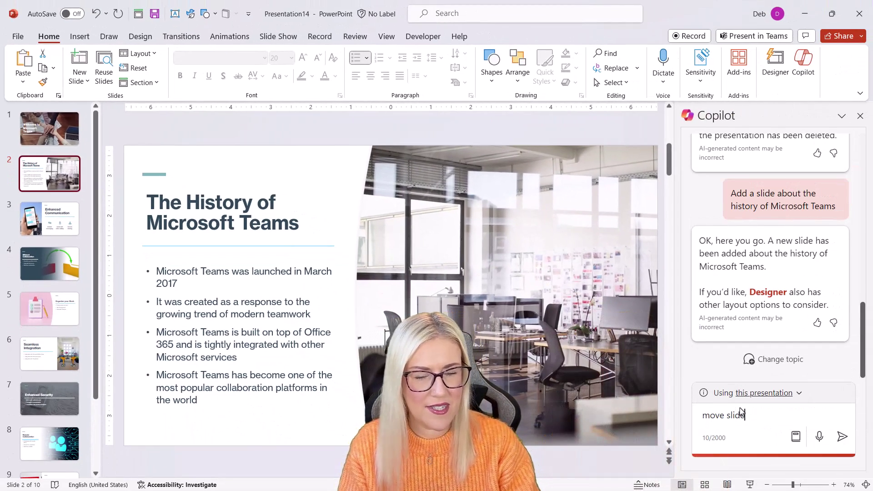
pyautogui.write('2 to the end of the presentation')
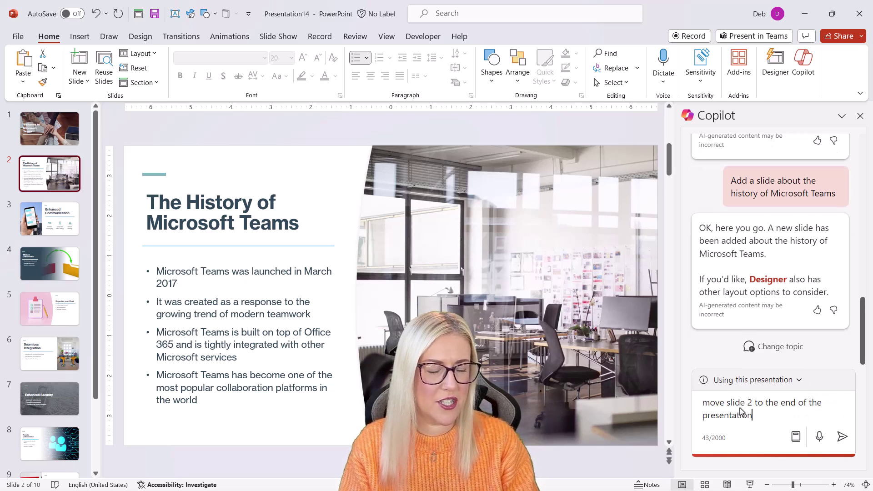
pyautogui.press('Return')
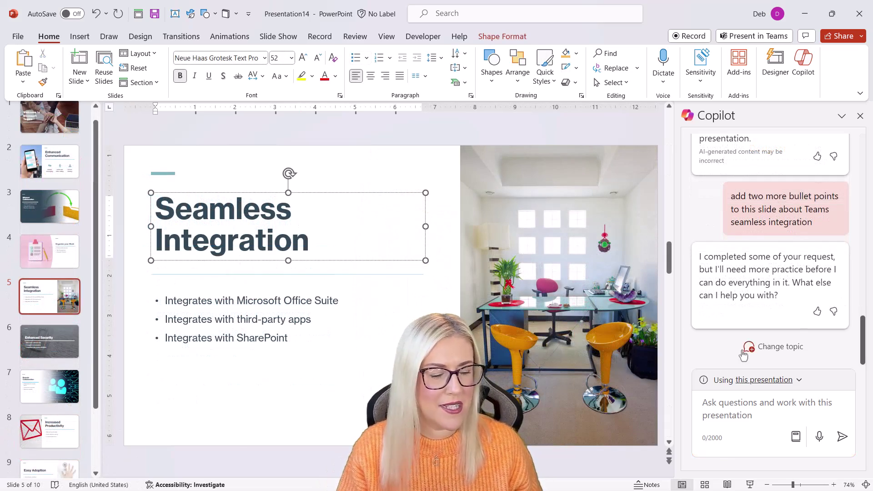
# Step: On slide 4, select the bullet text box and ask Copilot to 'add two more bullet points to this slide'
pyautogui.click(319, 315)
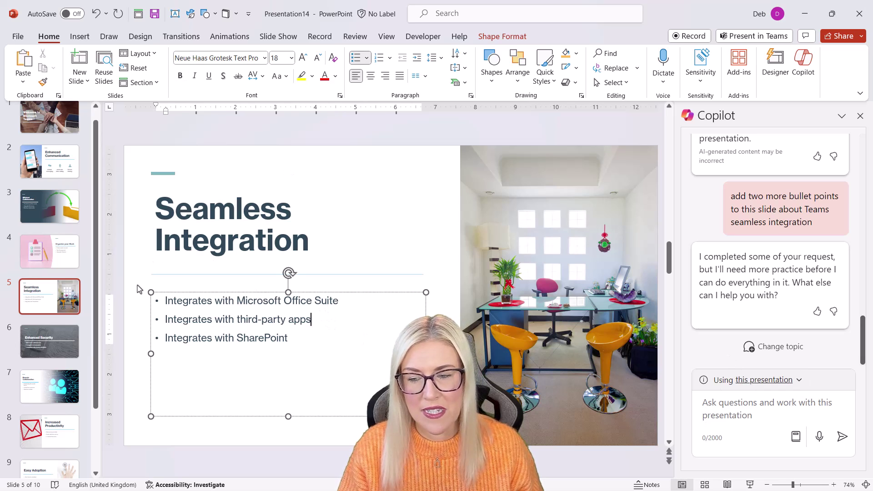
pyautogui.click(50, 252)
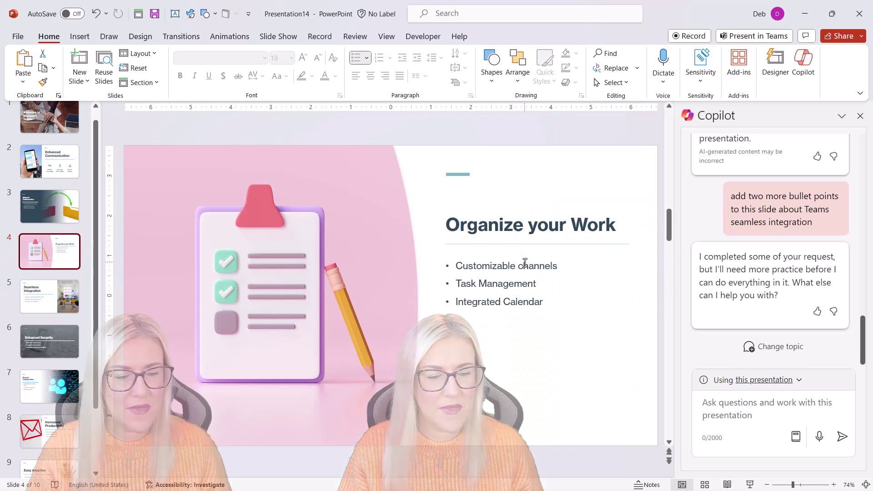
pyautogui.click(523, 268)
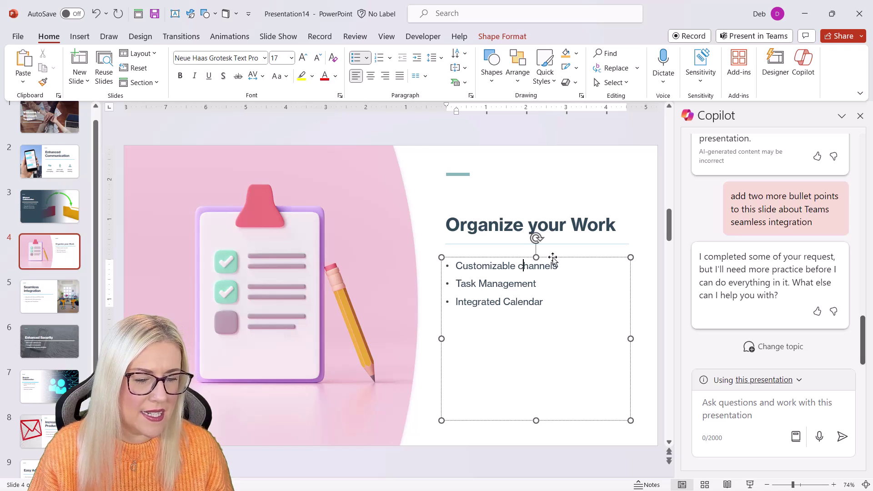
pyautogui.click(553, 259)
pyautogui.click(708, 410)
pyautogui.write('add tem')
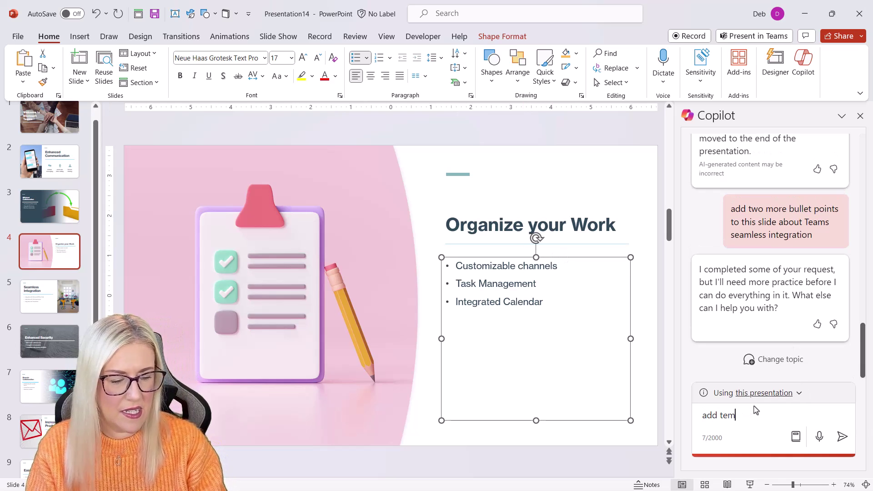
pyautogui.press('BackSpace')
pyautogui.press('BackSpace')
pyautogui.write('wo more b')
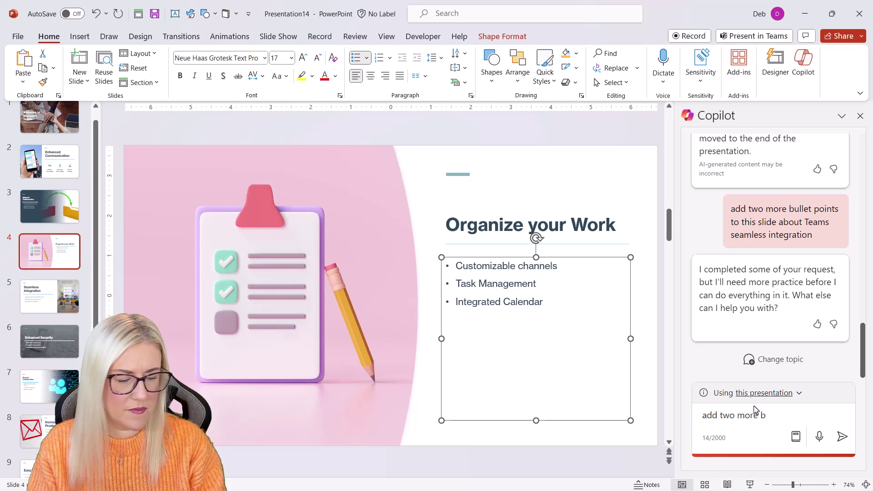
pyautogui.write('ullet poi')
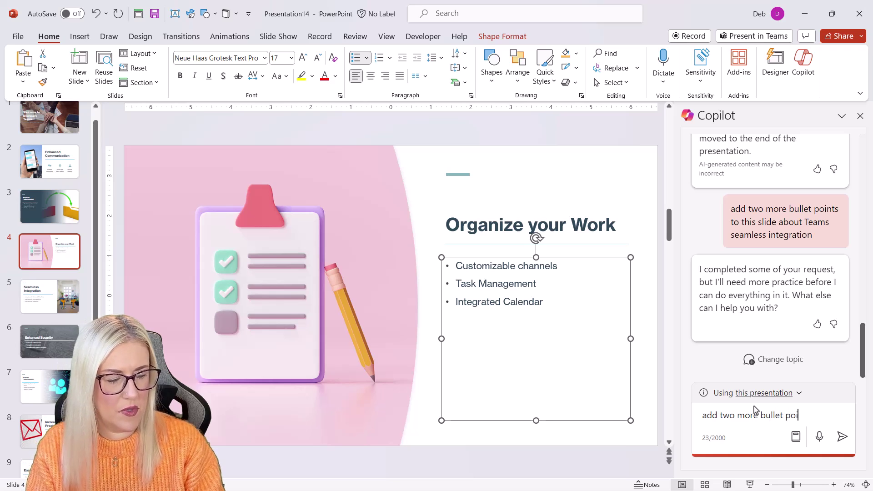
pyautogui.write('nts to ti')
pyautogui.write('is slide')
pyautogui.press('Return')
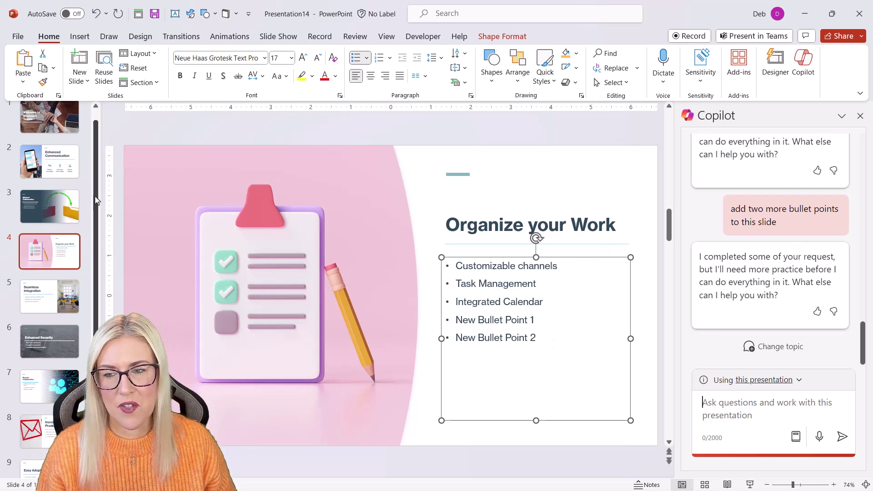
# Step: From slide 1, ask Copilot to 'Summarise this presentation' and read through its summary
pyautogui.scroll(1, 49, 137)
pyautogui.click(48, 134)
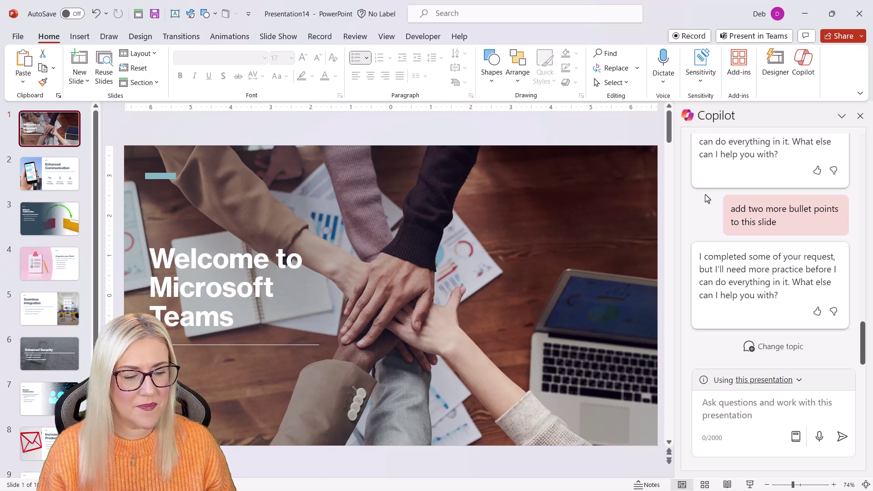
pyautogui.click(706, 405)
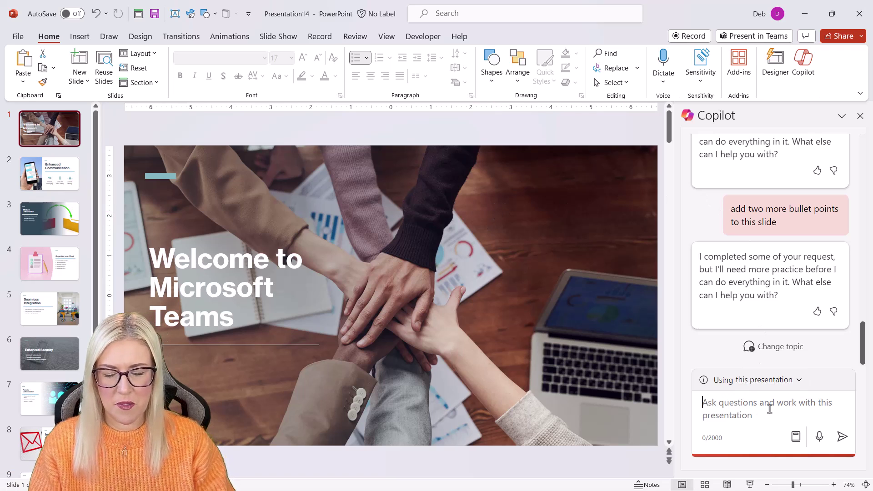
pyautogui.write('Summa')
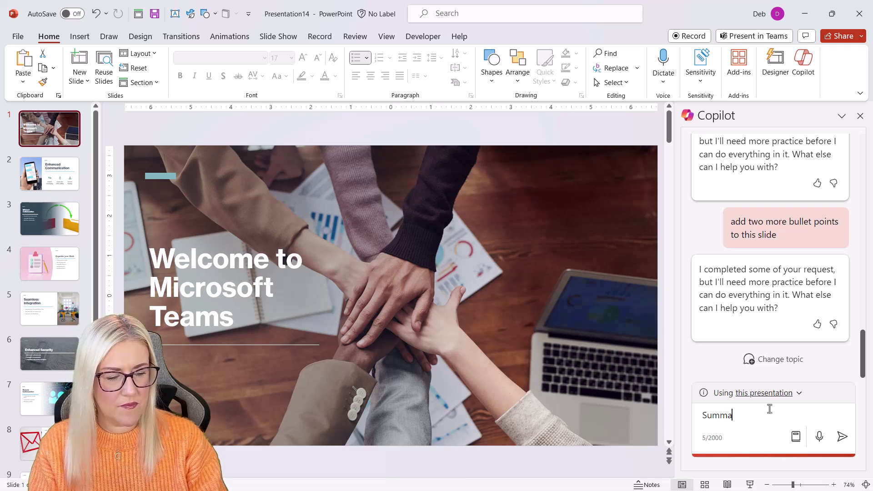
pyautogui.write('rise this prse')
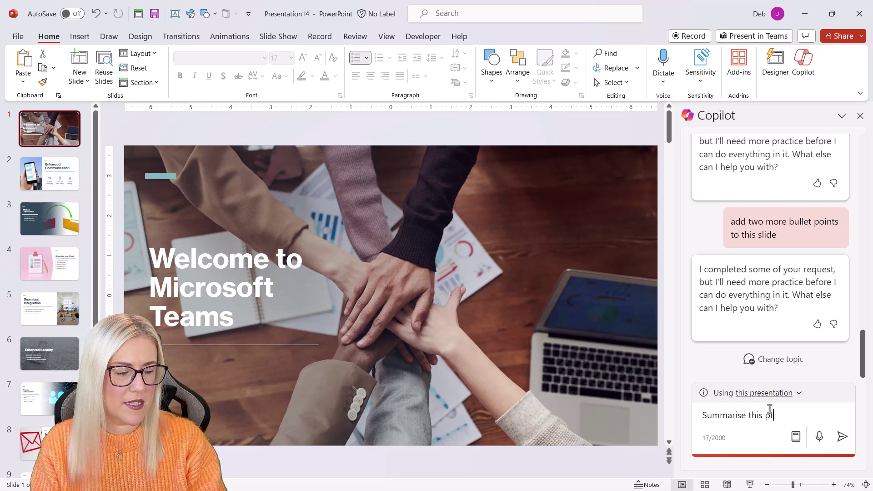
pyautogui.press('BackSpace')
pyautogui.press('BackSpace')
pyautogui.write('esentation')
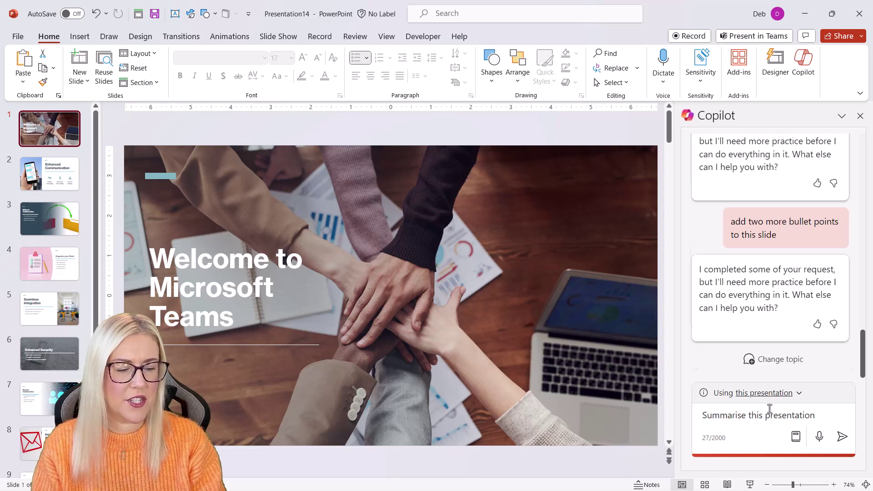
pyautogui.press('Return')
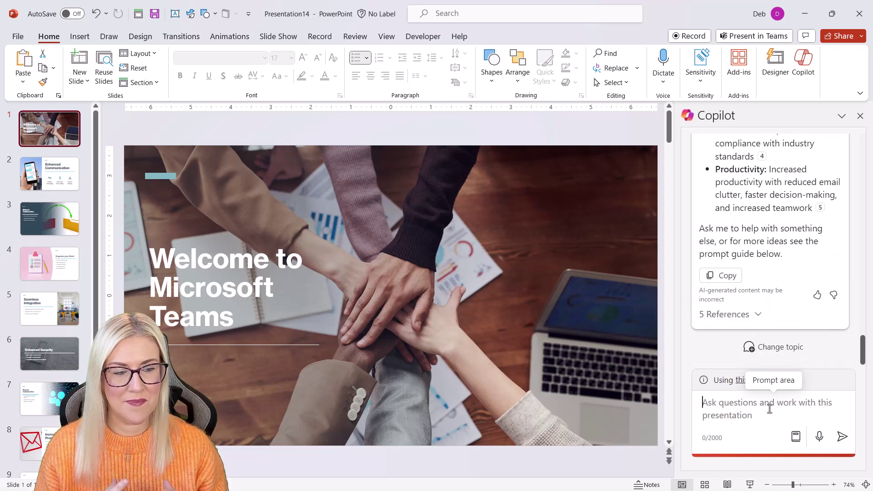
pyautogui.scroll(10, 767, 220)
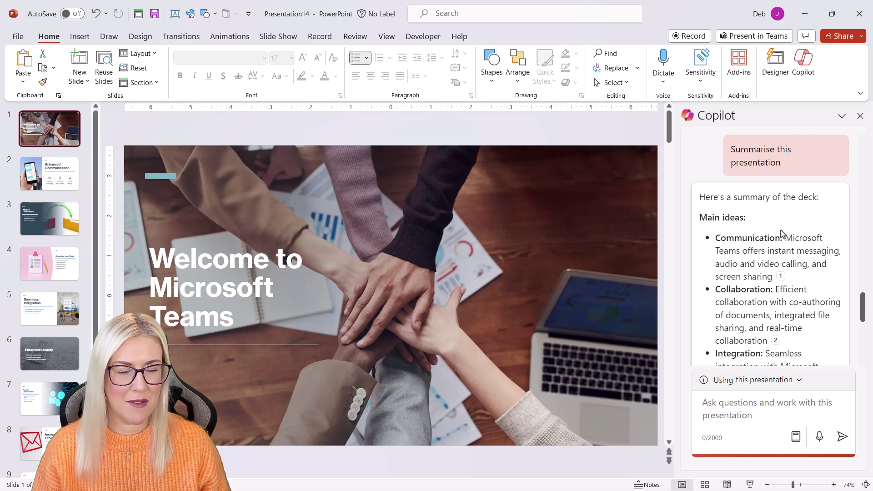
pyautogui.scroll(-1, 775, 237)
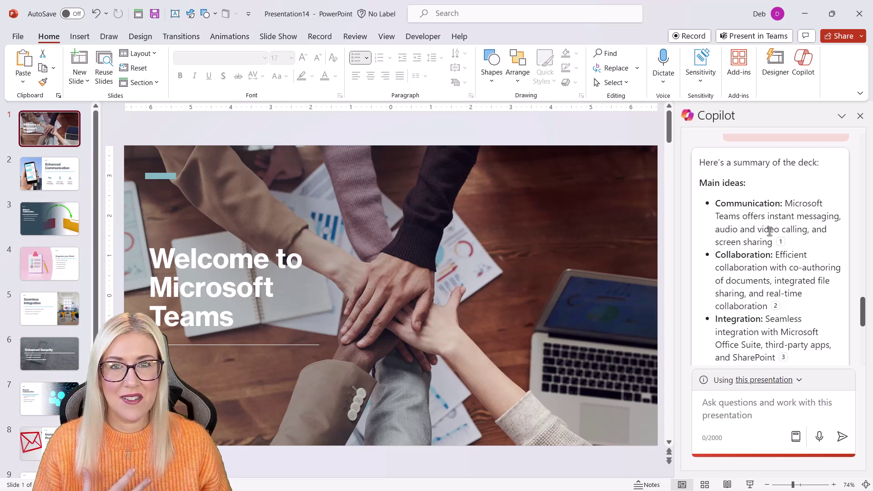
pyautogui.scroll(-3, 770, 231)
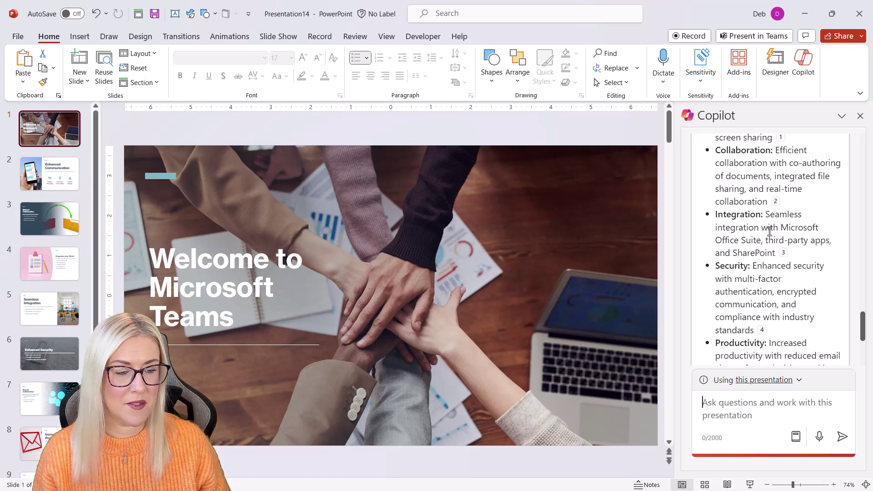
pyautogui.scroll(-1, 769, 231)
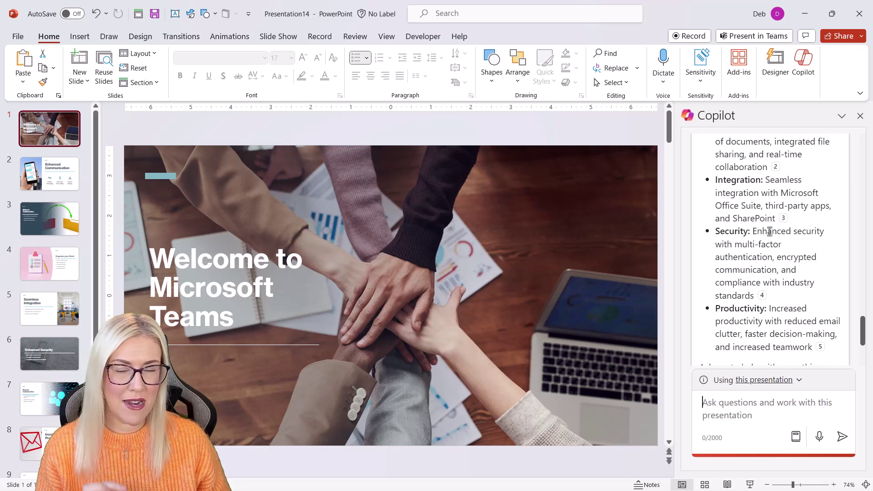
pyautogui.scroll(-4, 770, 231)
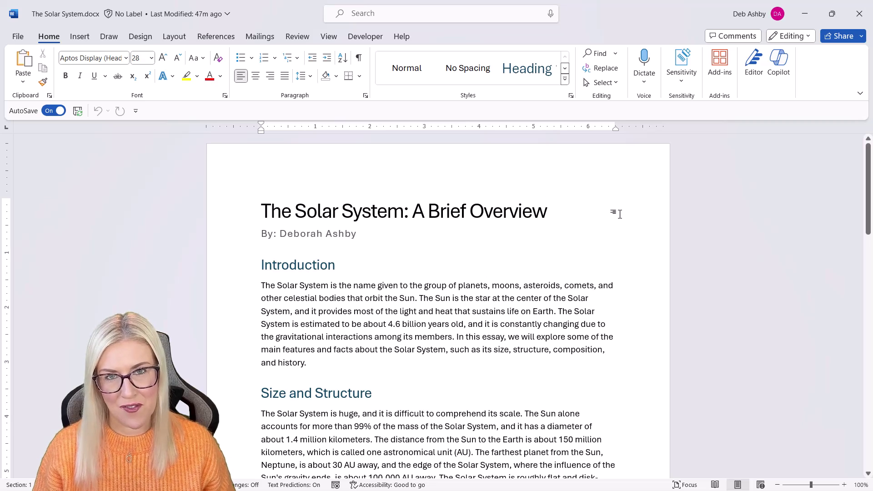
# Step: Look over The Solar System.docx, copy its sharing link, and close the 'Link copied' notice
pyautogui.click(389, 229)
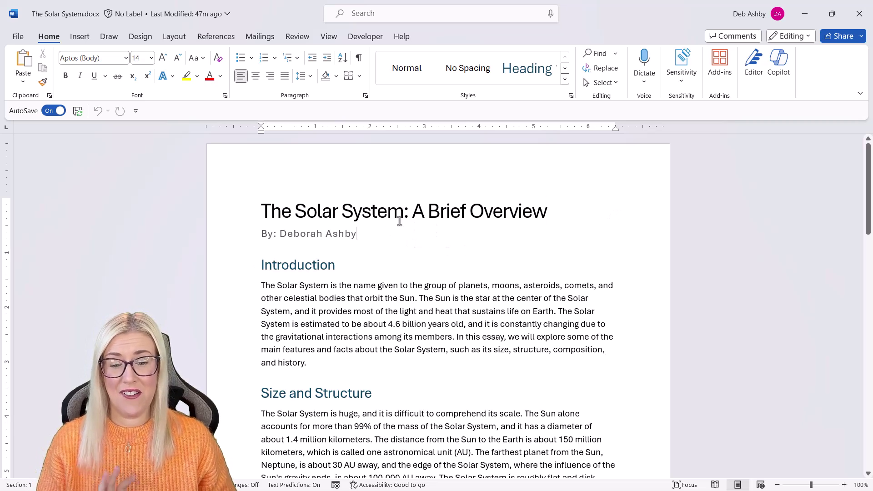
pyautogui.scroll(-3, 400, 221)
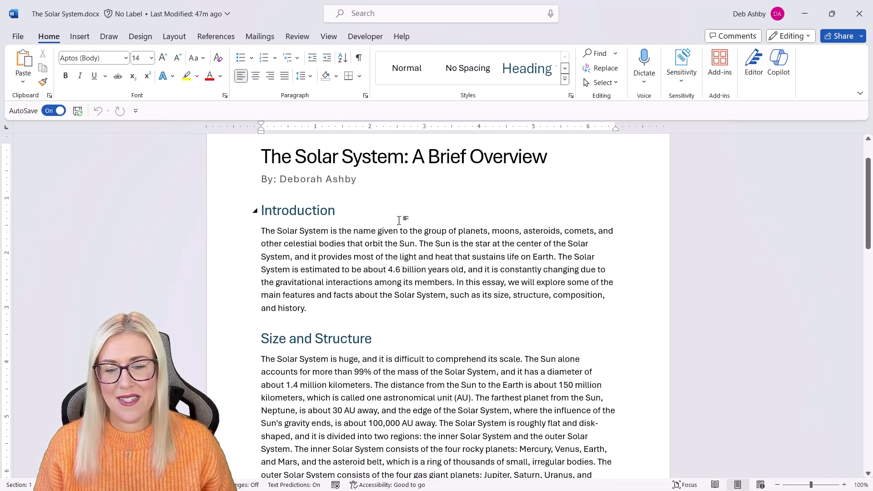
pyautogui.scroll(-1, 399, 220)
pyautogui.scroll(-5, 382, 209)
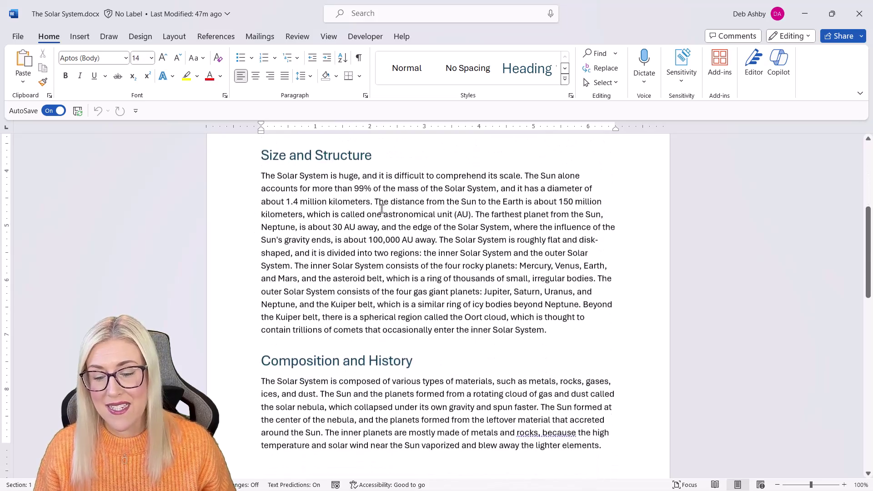
pyautogui.scroll(6, 382, 210)
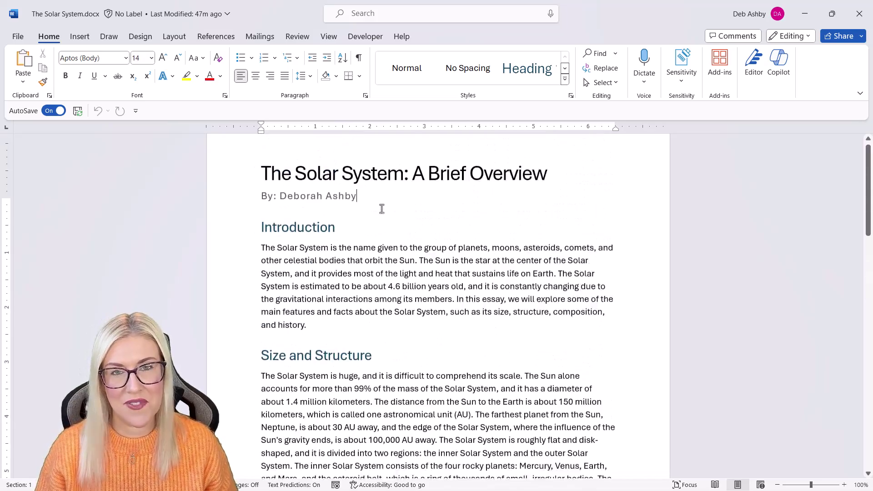
pyautogui.scroll(2, 382, 209)
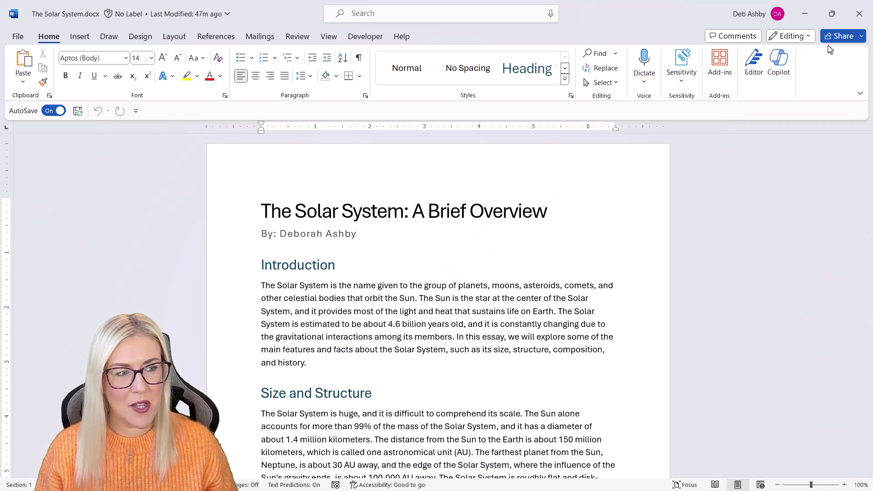
pyautogui.click(862, 36)
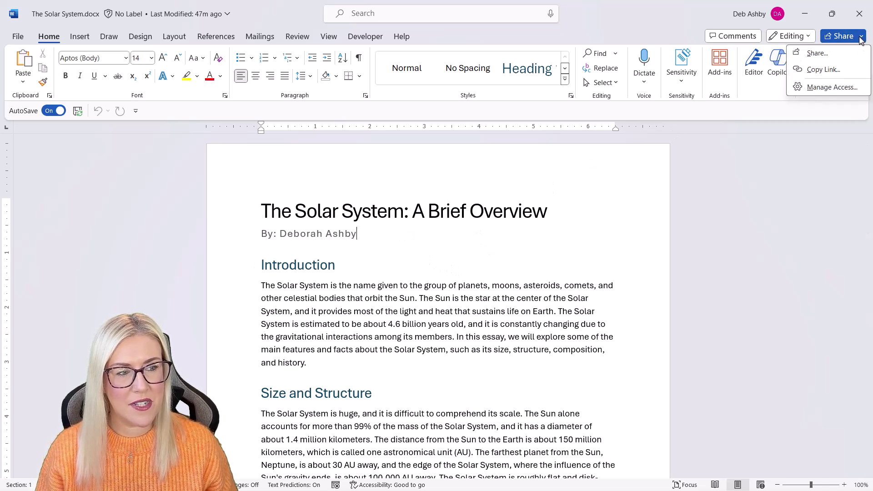
pyautogui.click(825, 70)
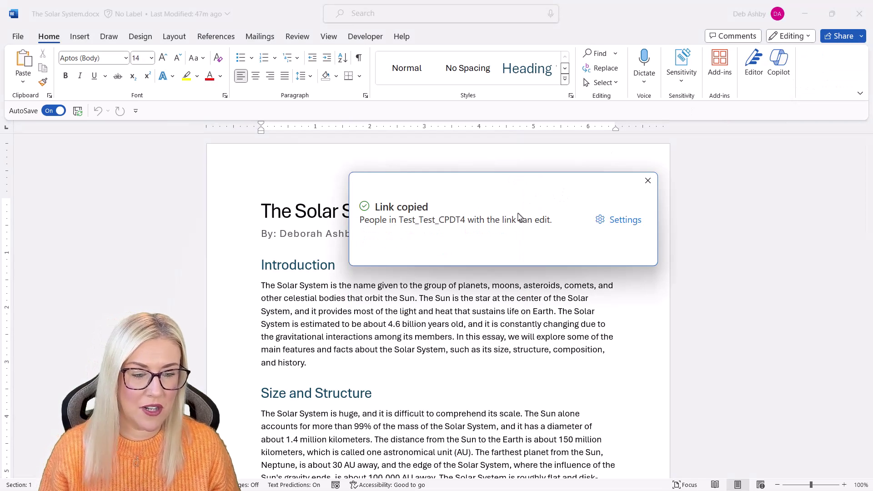
pyautogui.click(649, 181)
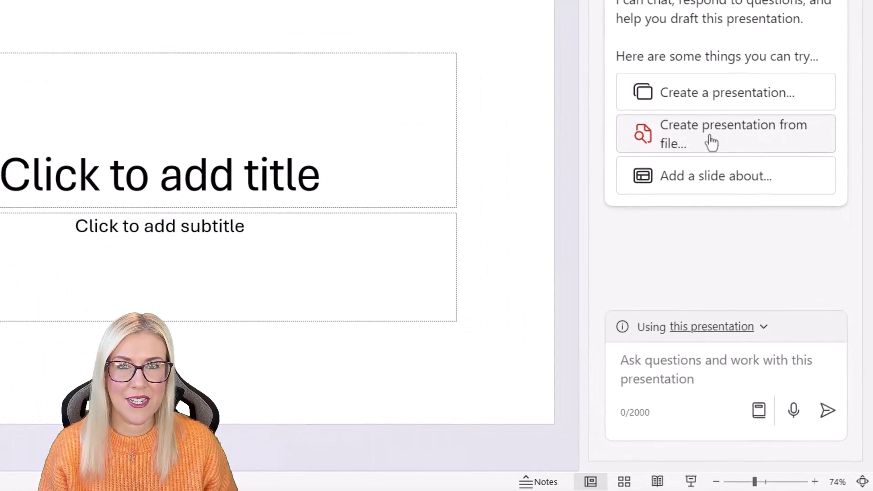
# Step: Have Copilot create a presentation from the pasted link to The Solar System.docx
pyautogui.click(724, 137)
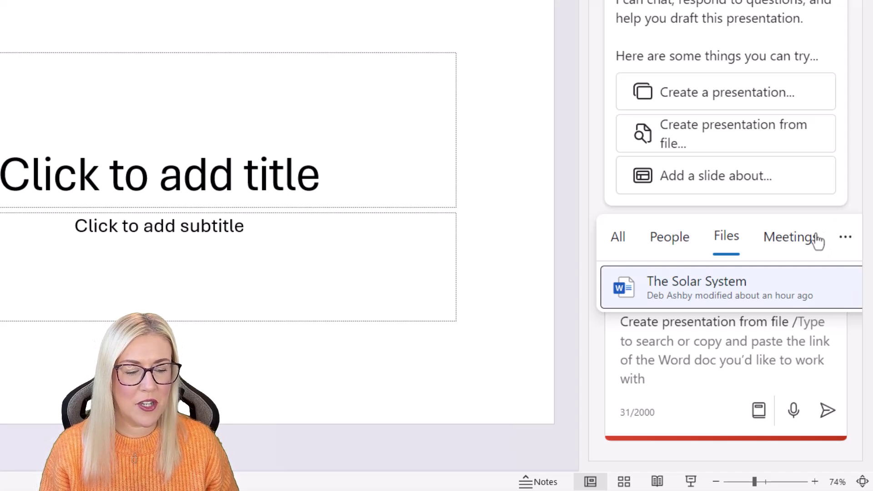
pyautogui.click(800, 324)
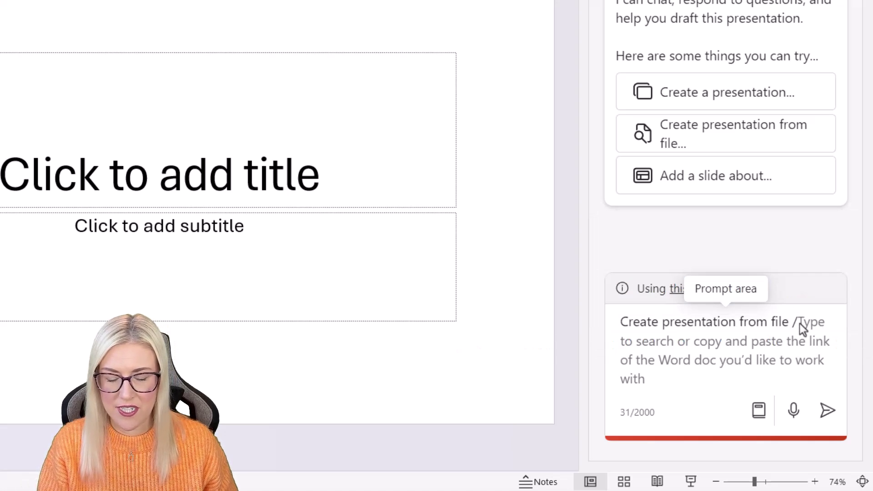
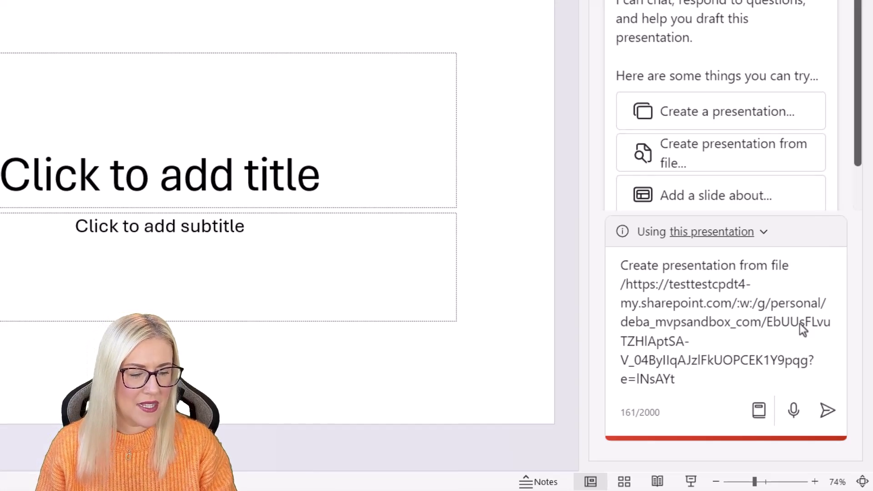
pyautogui.press('Return')
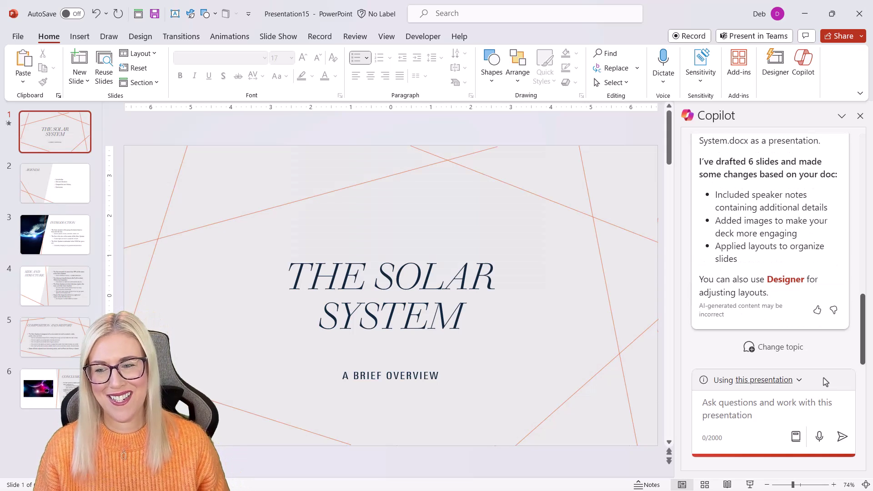
# Step: Review the six drafted slides, enlarge the Notes pane, and move to the Introduction slide
pyautogui.click(50, 187)
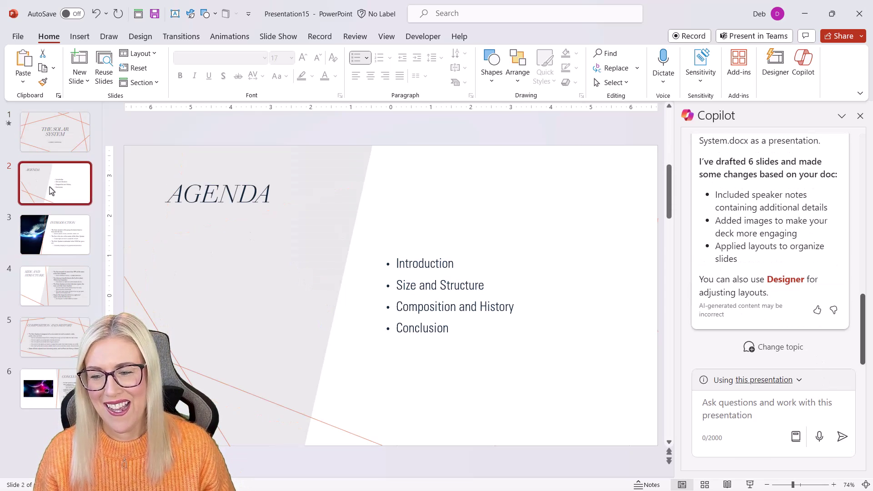
pyautogui.click(58, 240)
pyautogui.press('Down')
pyautogui.press('Up')
pyautogui.click(59, 282)
pyautogui.click(54, 337)
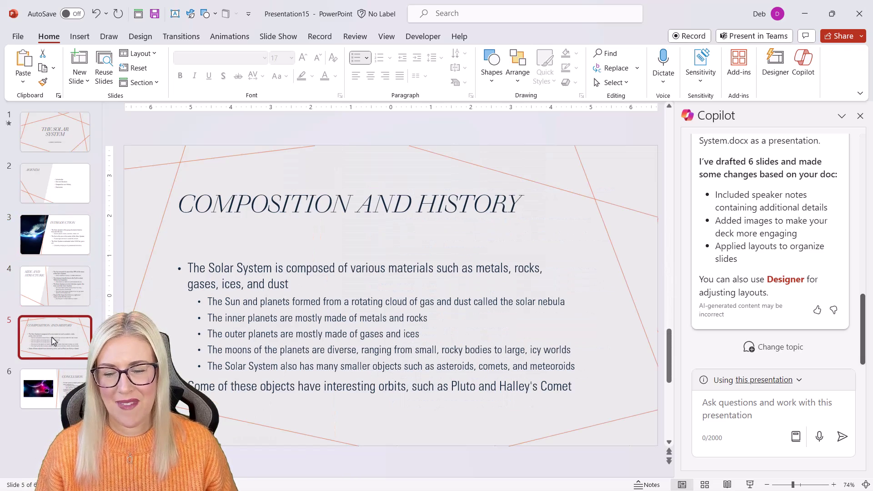
pyautogui.click(54, 400)
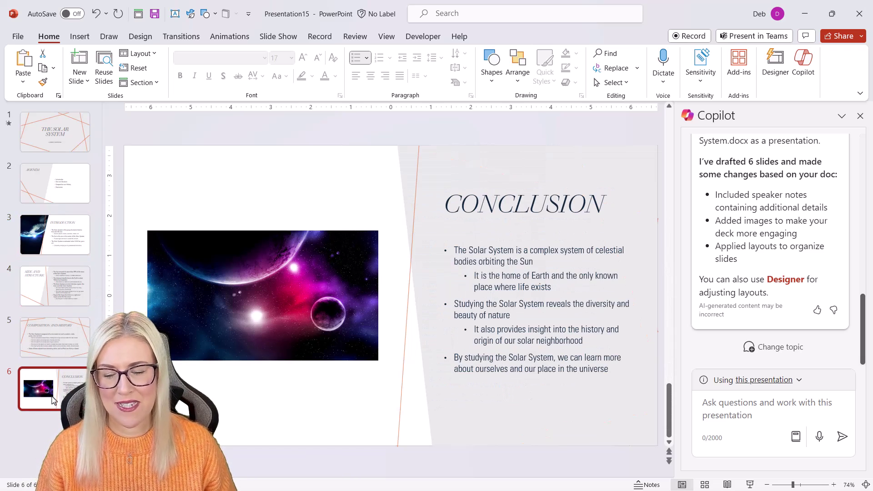
pyautogui.click(71, 192)
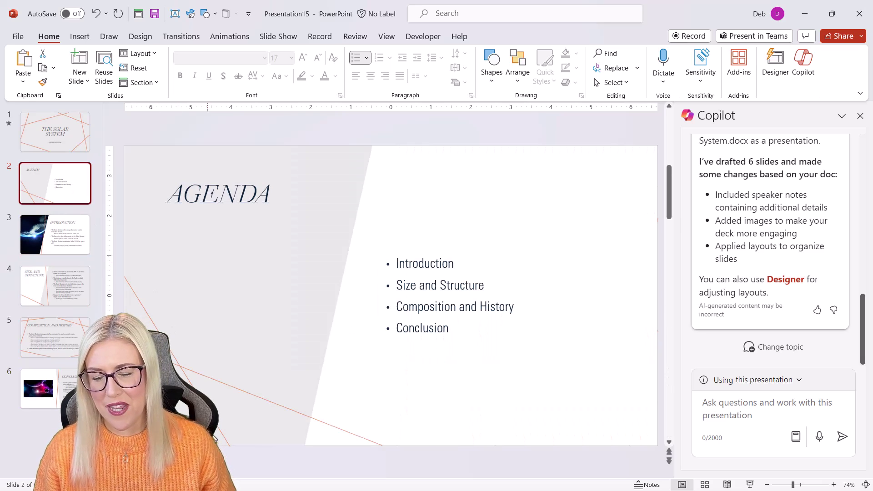
pyautogui.moveTo(242, 478); pyautogui.dragTo(243, 381)
pyautogui.press('Down')
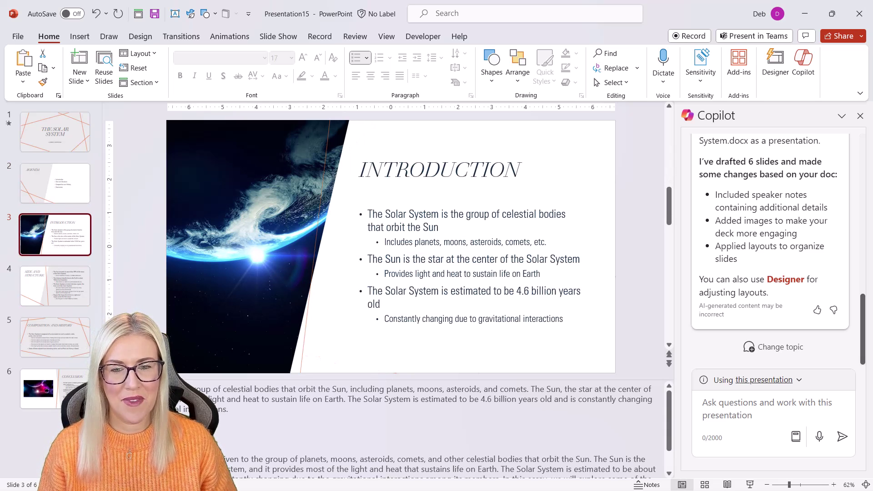
# Step: Run the show in Presenter View from Introduction to Size and Structure, then end it
pyautogui.click(750, 485)
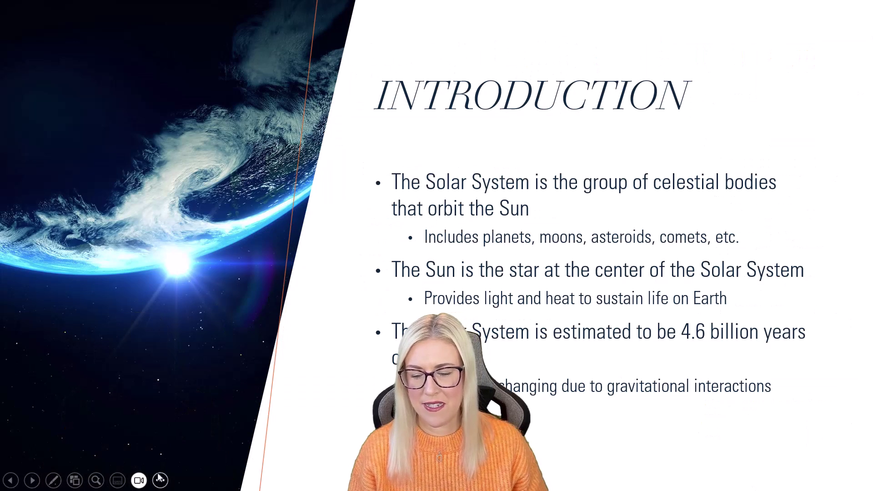
pyautogui.click(161, 480)
pyautogui.click(169, 253)
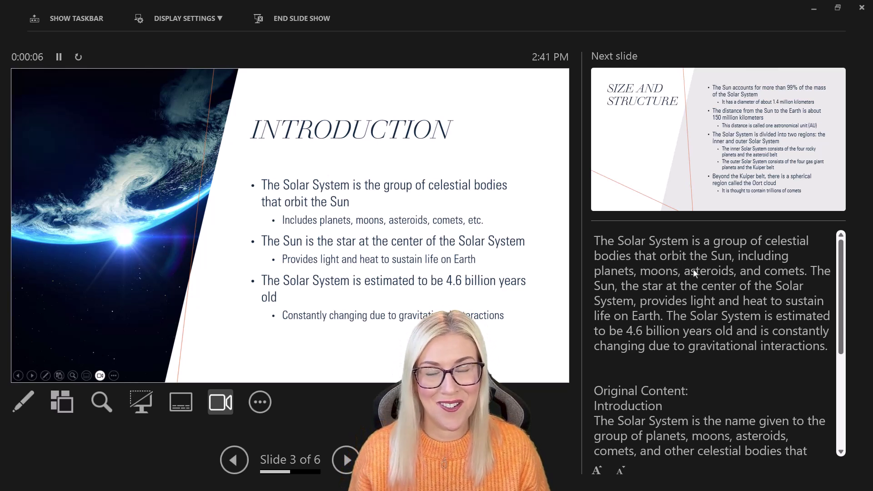
pyautogui.click(345, 460)
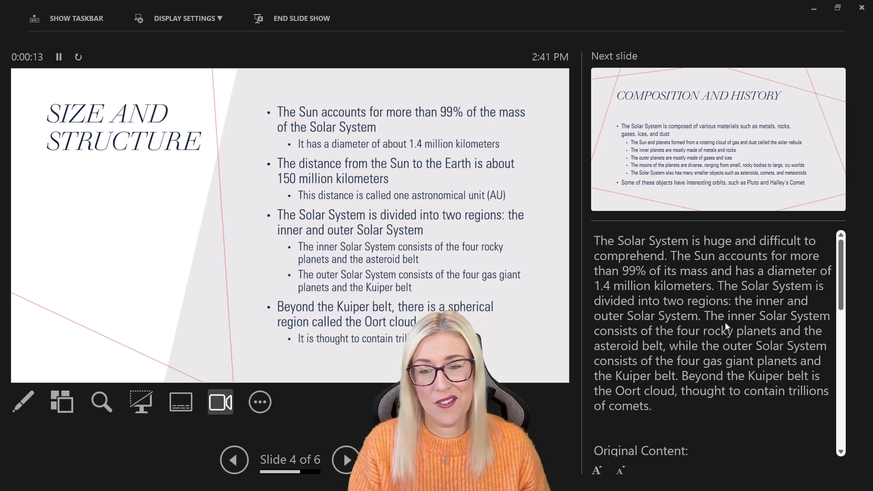
pyautogui.press('Escape')
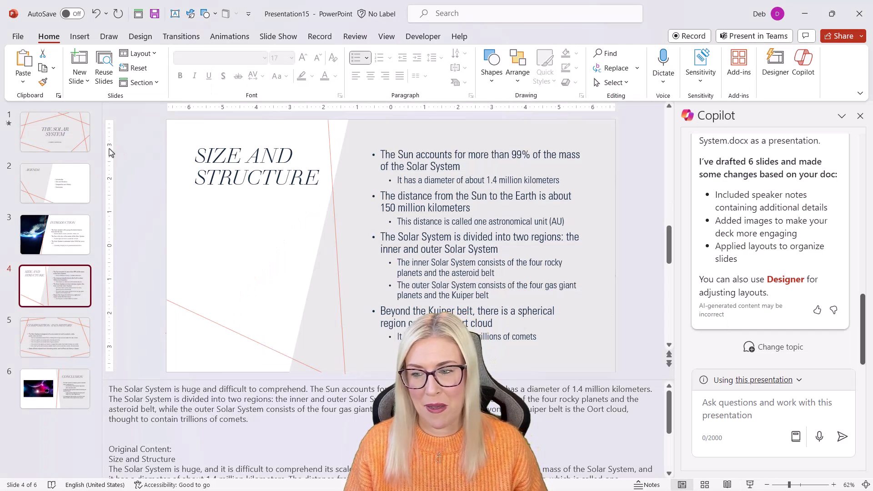
# Step: Close Copilot and apply Designer ideas to slides 1–4, using the red moon design on Size and Structure
pyautogui.click(70, 141)
pyautogui.click(860, 116)
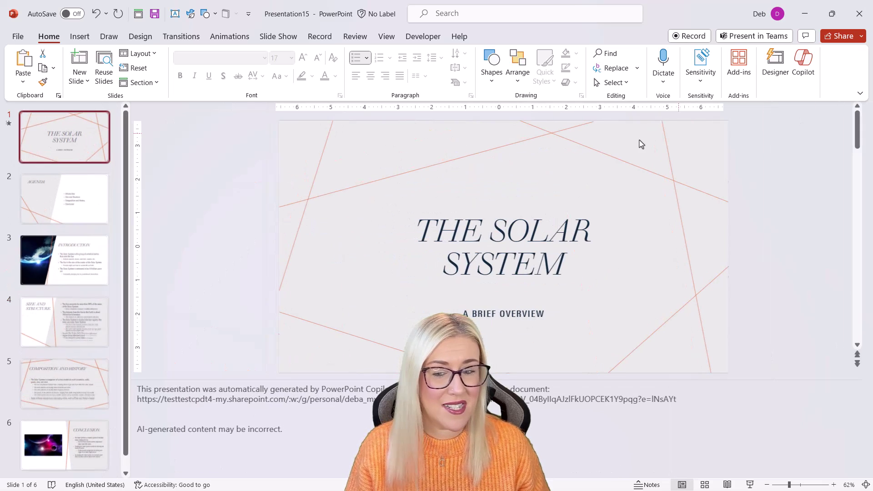
pyautogui.click(776, 68)
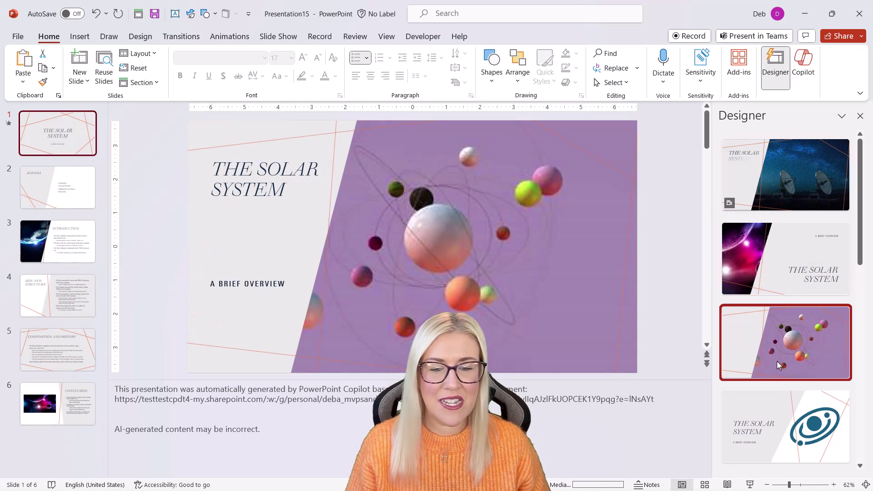
pyautogui.click(32, 184)
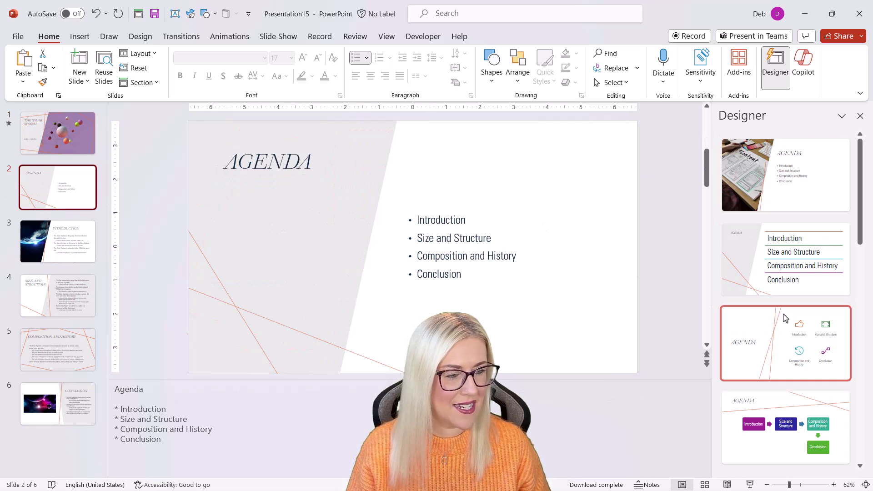
pyautogui.click(776, 184)
pyautogui.scroll(-2, 193, 259)
pyautogui.click(801, 278)
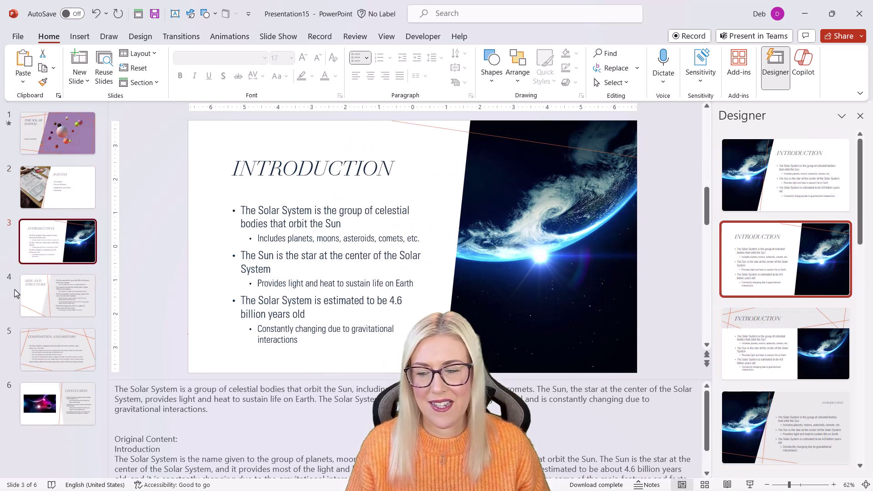
pyautogui.click(62, 298)
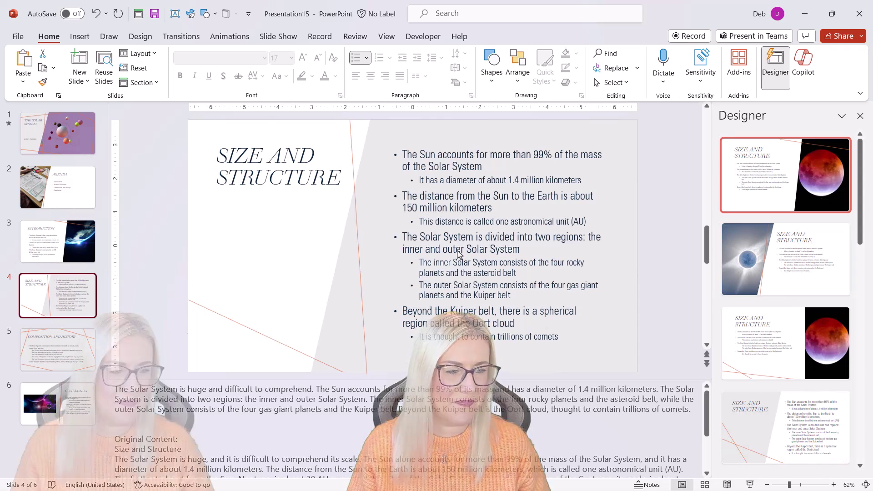
pyautogui.click(786, 175)
pyautogui.click(182, 384)
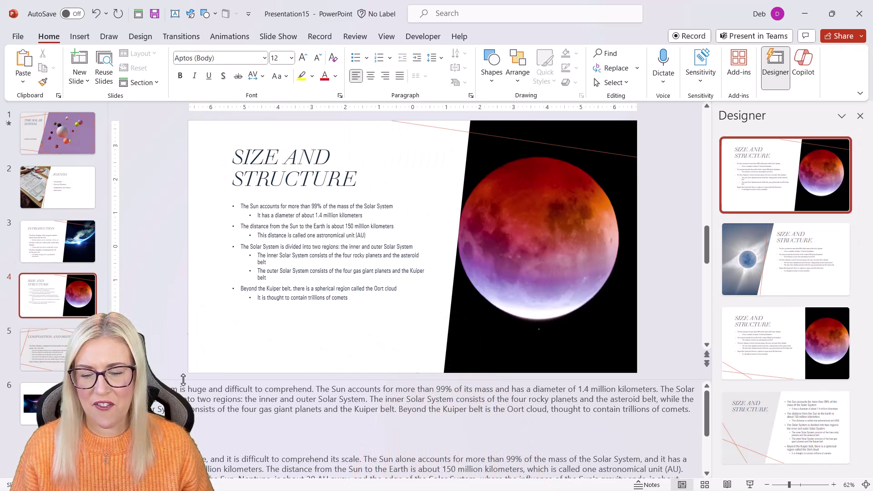
# Step: Check the slide fonts and replace Walbaum Display Light with Lato Black throughout the deck
pyautogui.moveTo(183, 380); pyautogui.dragTo(183, 473)
pyautogui.click(254, 257)
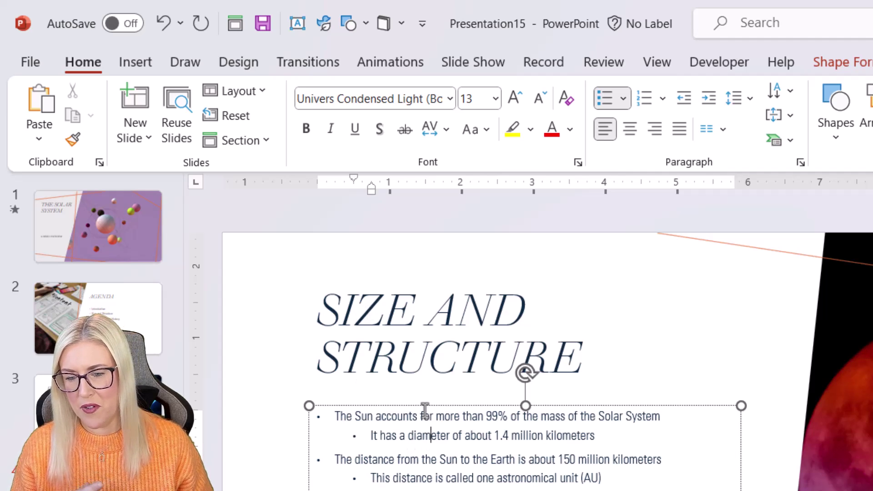
pyautogui.click(385, 313)
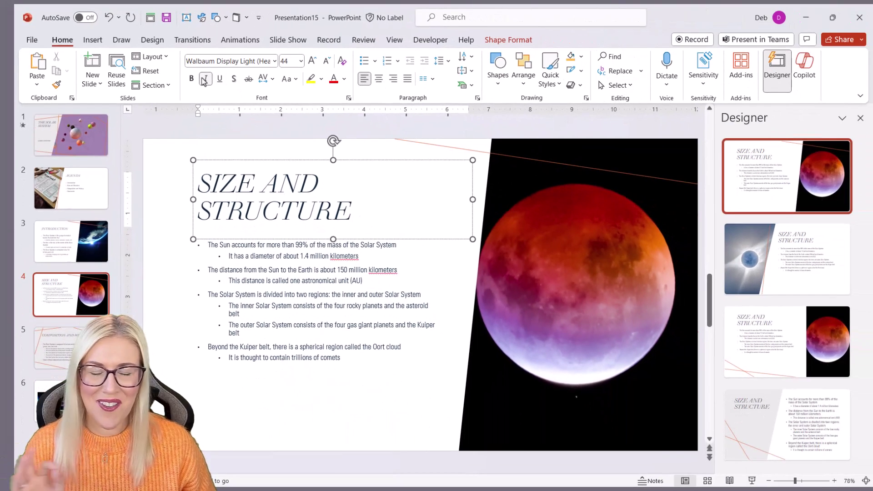
pyautogui.click(641, 71)
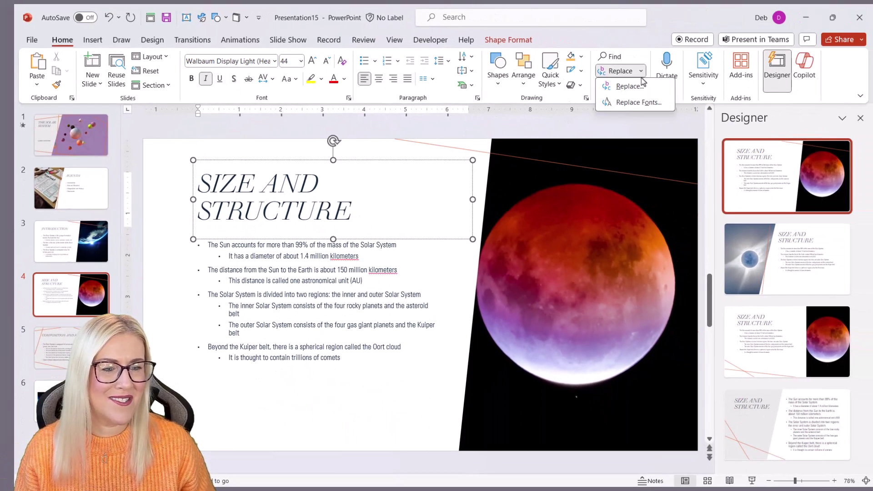
pyautogui.click(643, 104)
pyautogui.moveTo(452, 214); pyautogui.dragTo(417, 164)
pyautogui.click(427, 194)
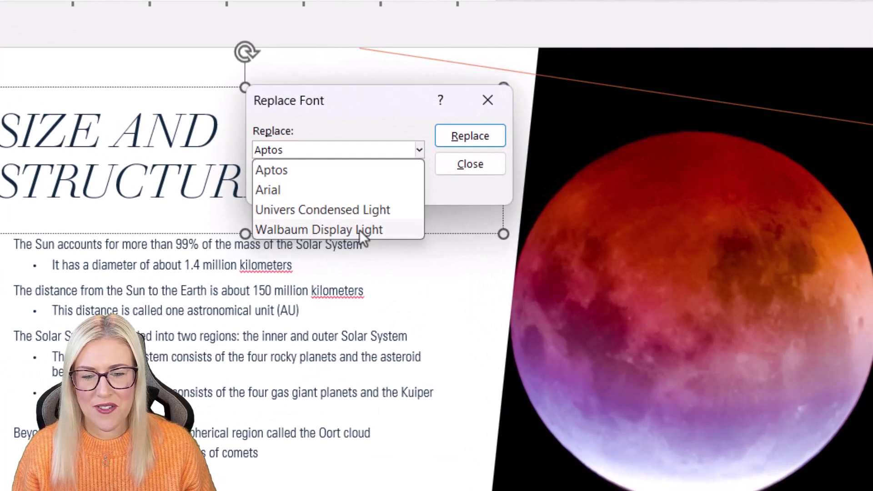
pyautogui.click(360, 231)
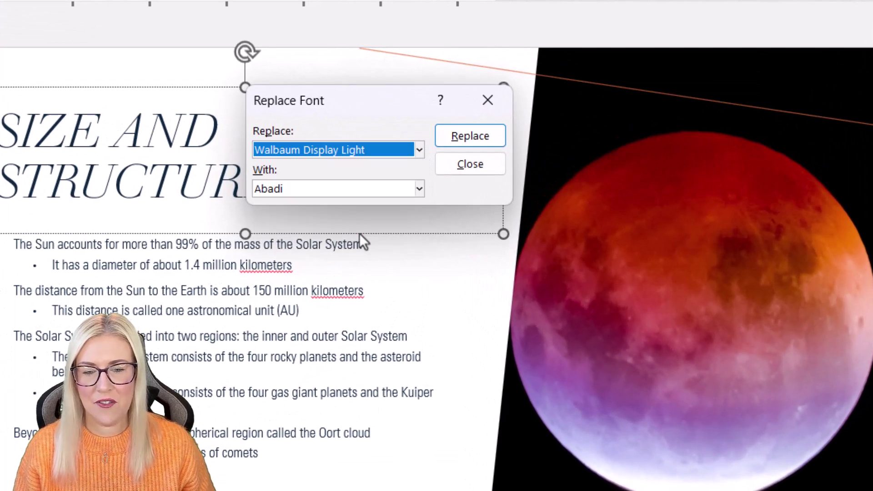
pyautogui.click(419, 191)
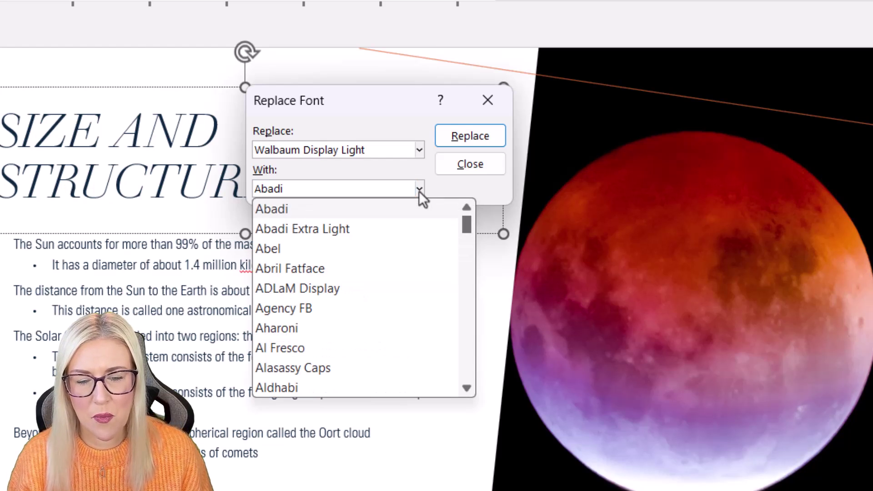
pyautogui.moveTo(465, 224); pyautogui.dragTo(469, 288)
pyautogui.click(320, 235)
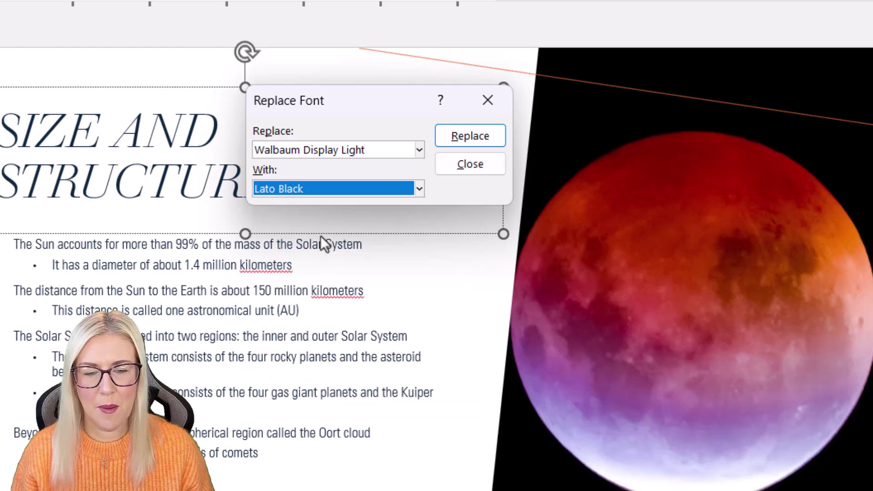
pyautogui.click(479, 142)
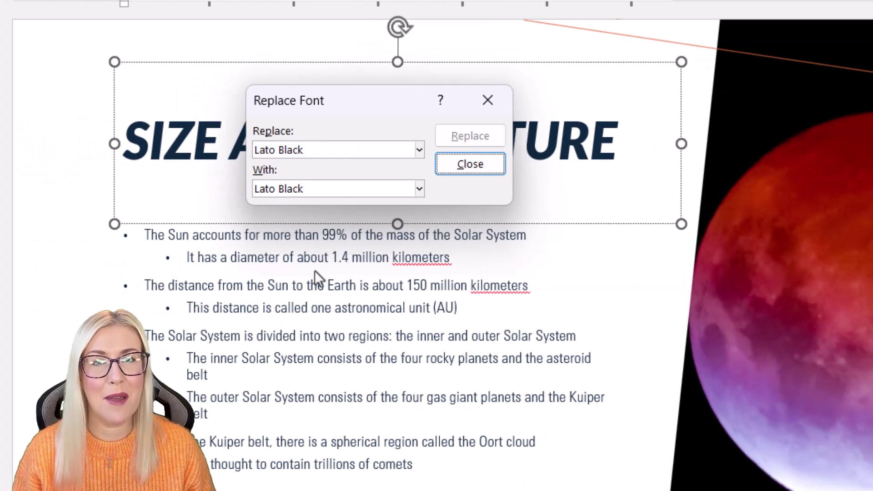
# Step: Replace Univers Condensed Light with Lato and close the Replace Font dialog
pyautogui.click(334, 250)
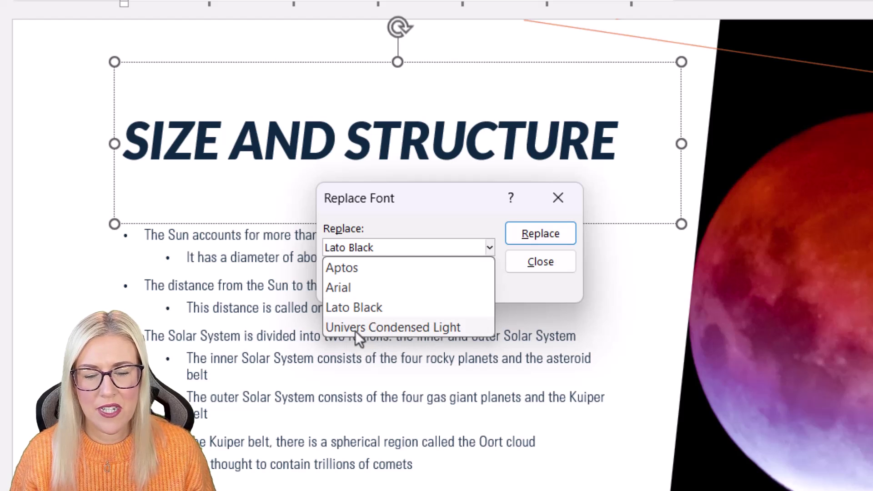
pyautogui.click(356, 332)
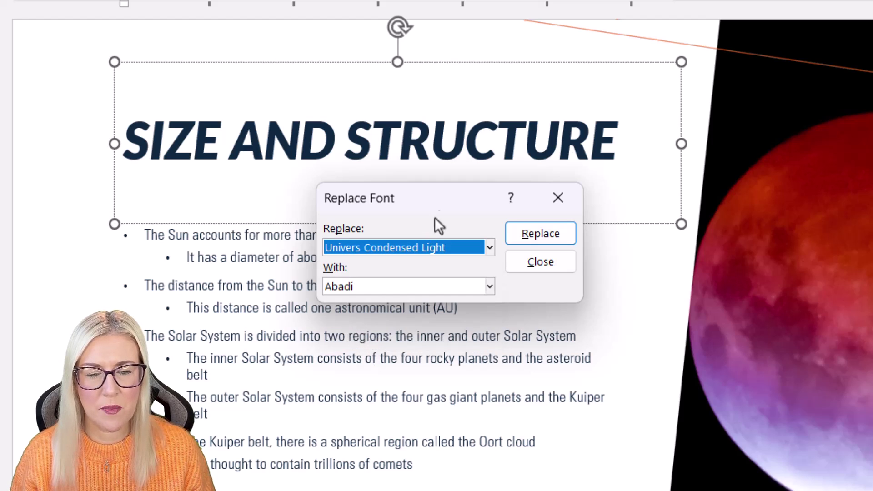
pyautogui.click(490, 287)
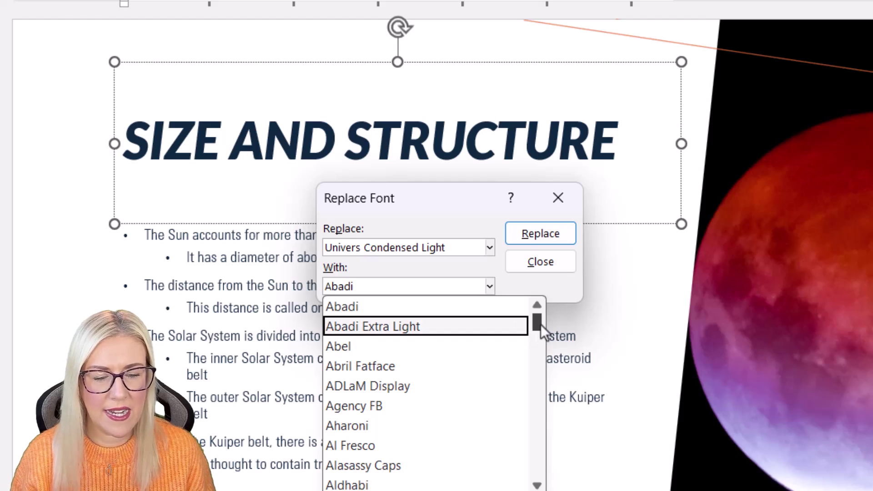
pyautogui.moveTo(540, 322); pyautogui.dragTo(539, 355)
pyautogui.write('Lato')
pyautogui.press('Return')
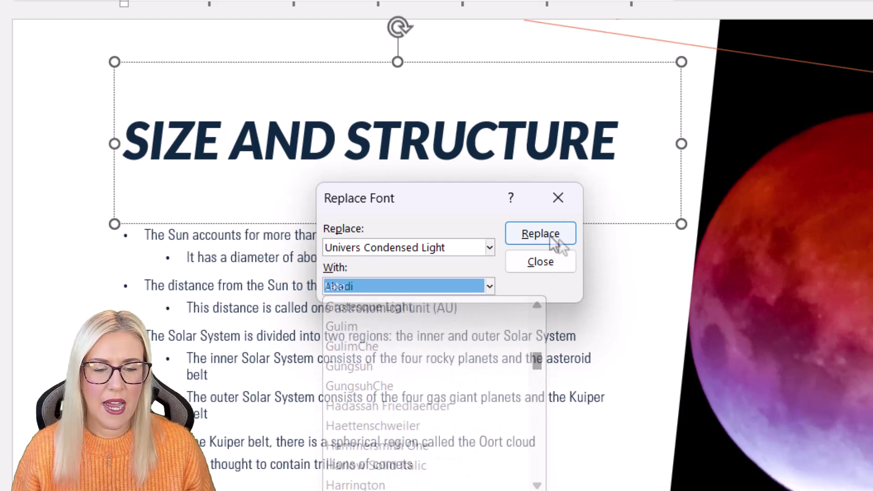
pyautogui.click(550, 236)
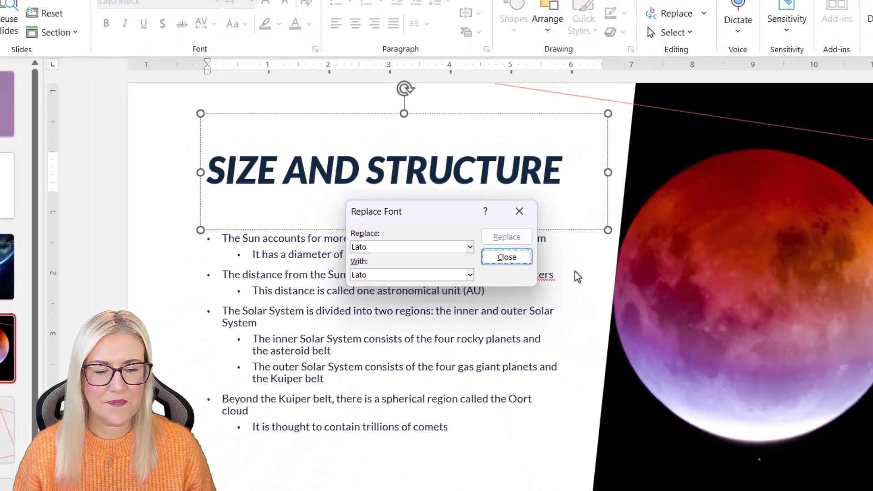
pyautogui.click(540, 262)
# Step: Check the new Lato fonts on the title, Agenda, Introduction, Size and Structure, and Composition slides
pyautogui.click(93, 145)
pyautogui.click(68, 196)
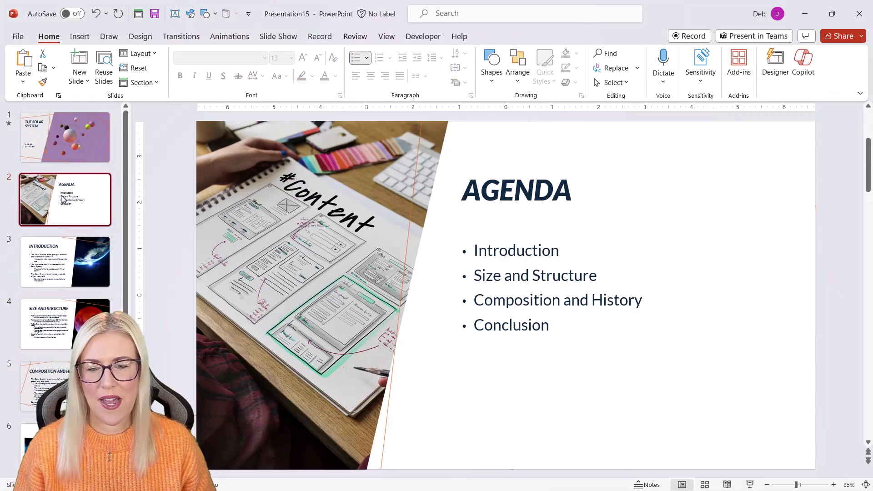
pyautogui.click(68, 263)
pyautogui.click(69, 324)
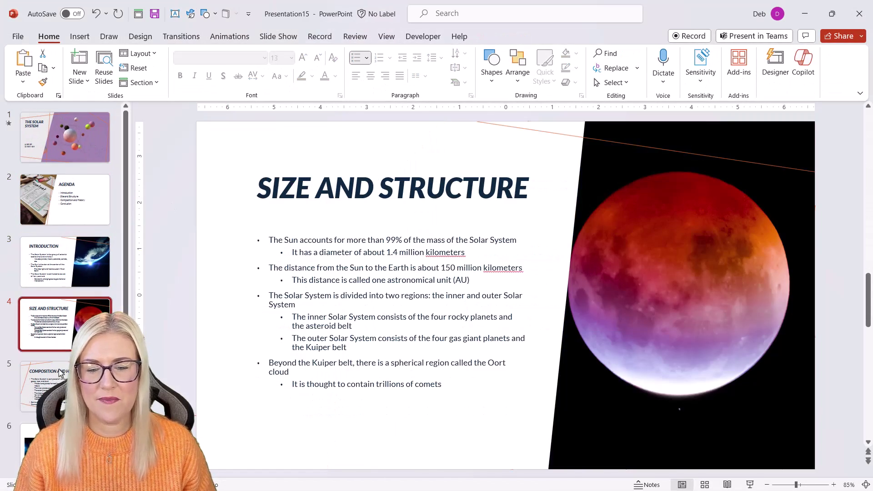
pyautogui.click(68, 387)
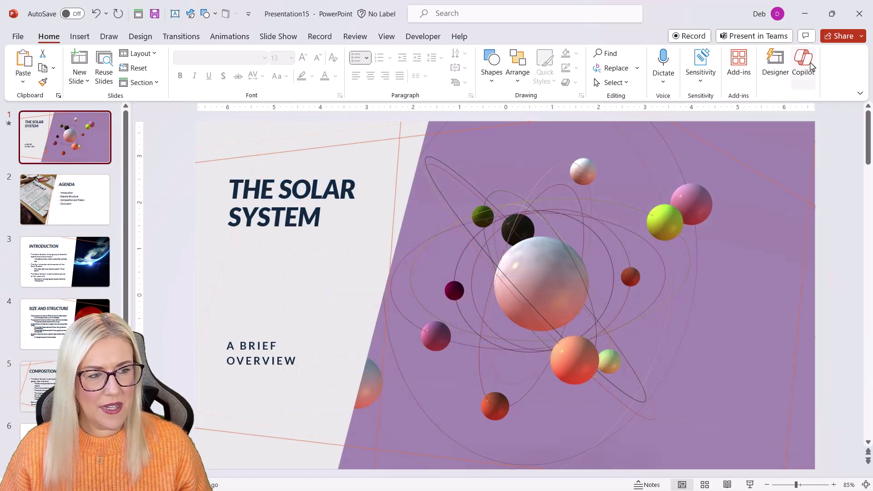
# Step: Ask Copilot 'How far away from the Sun is Earth?' and expand its 1 Reference source
pyautogui.click(807, 63)
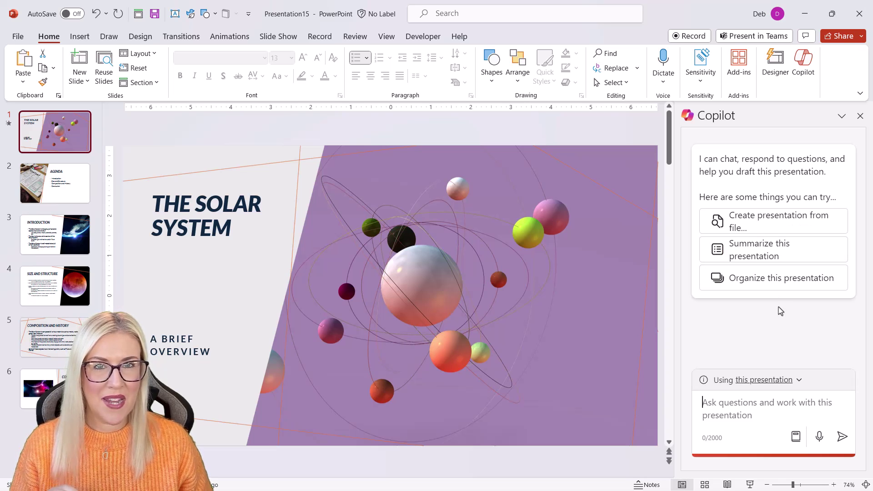
pyautogui.click(713, 408)
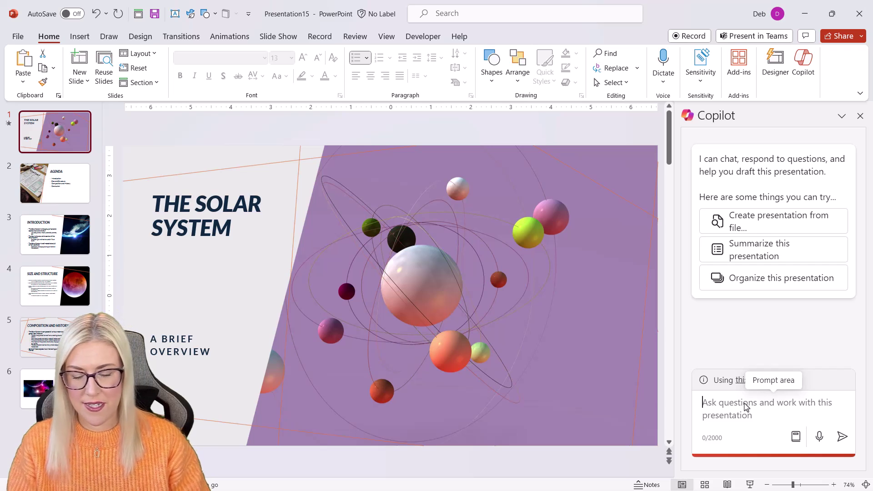
pyautogui.write('How')
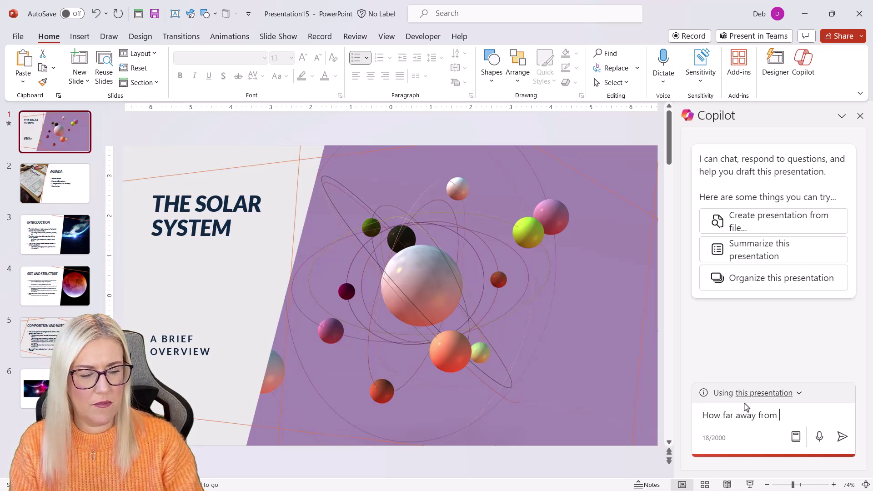
pyautogui.write('far away from the SSun')
pyautogui.press('BackSpace')
pyautogui.press('BackSpace')
pyautogui.press('BackSpace')
pyautogui.write('un is Earth')
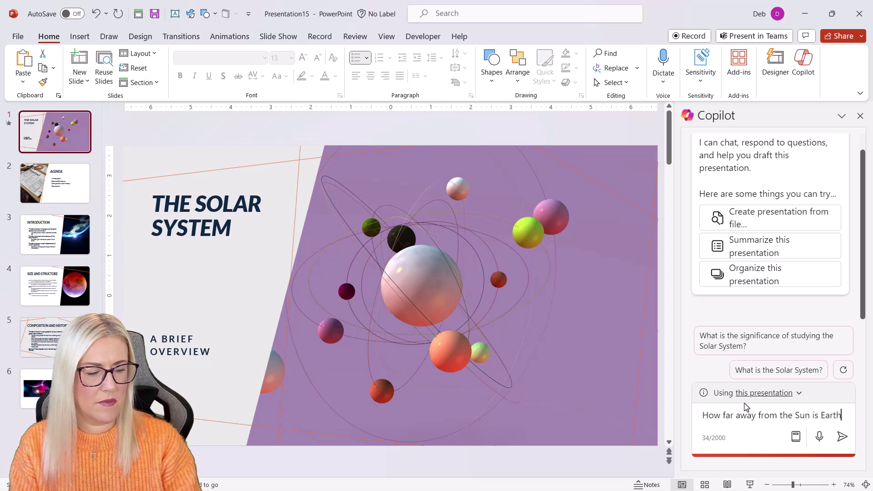
pyautogui.write('?')
pyautogui.press('Return')
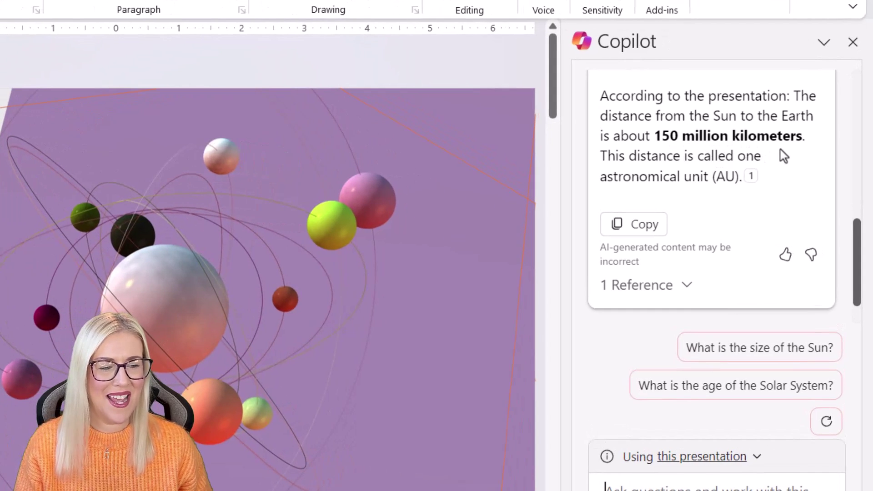
pyautogui.click(687, 294)
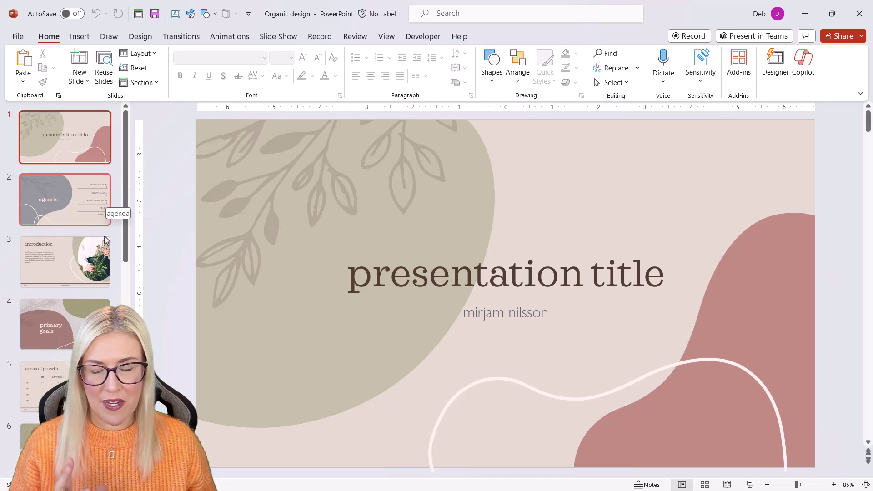
# Step: Delete all of the Organic template's sample slides
pyautogui.click(118, 172)
pyautogui.hotkey('ctrl', 'a')
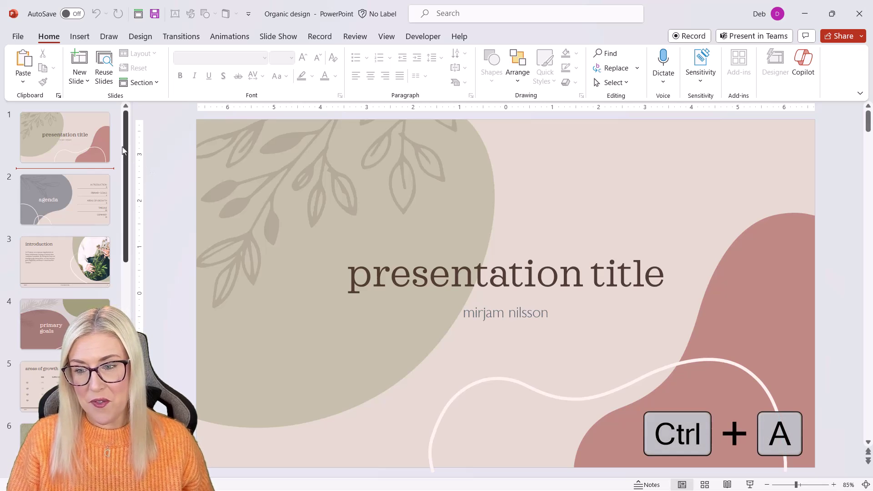
pyautogui.click(115, 144)
pyautogui.hotkey('ctrl', 'a')
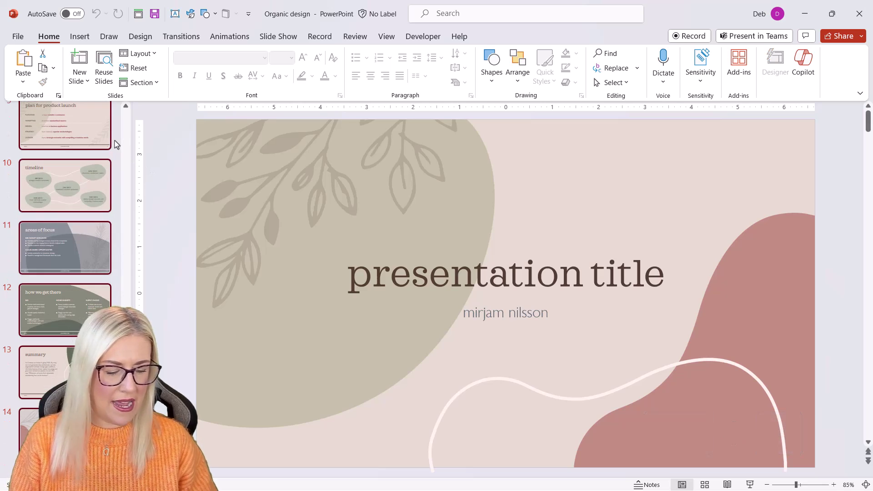
pyautogui.press('Delete')
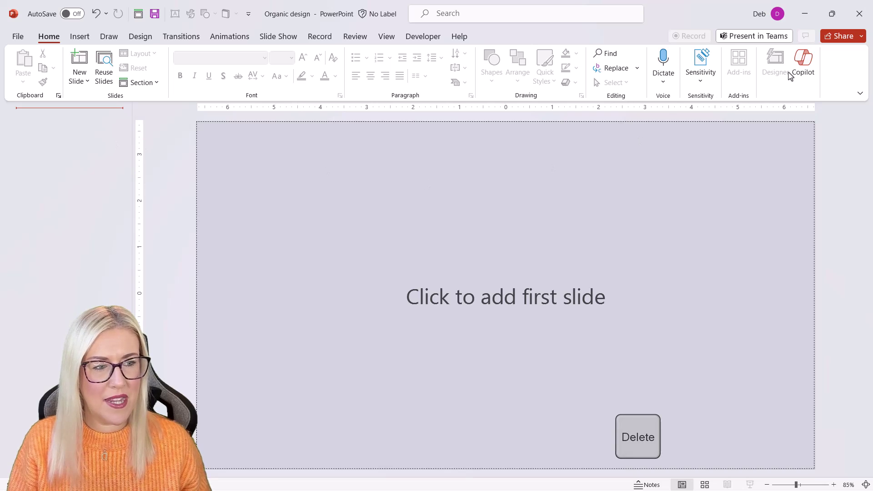
# Step: Have Copilot create a presentation 'about the Chelsea Flower Show'
pyautogui.click(802, 62)
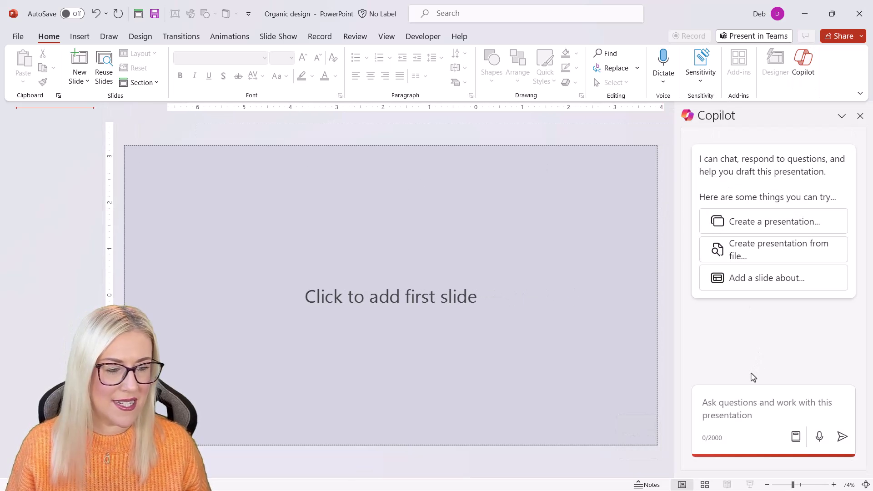
pyautogui.click(749, 224)
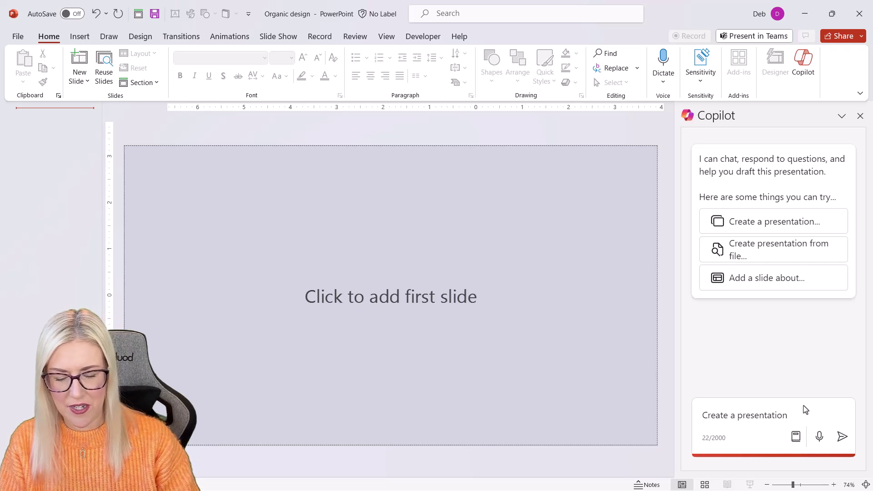
pyautogui.write('about the Chelsea Flower Show')
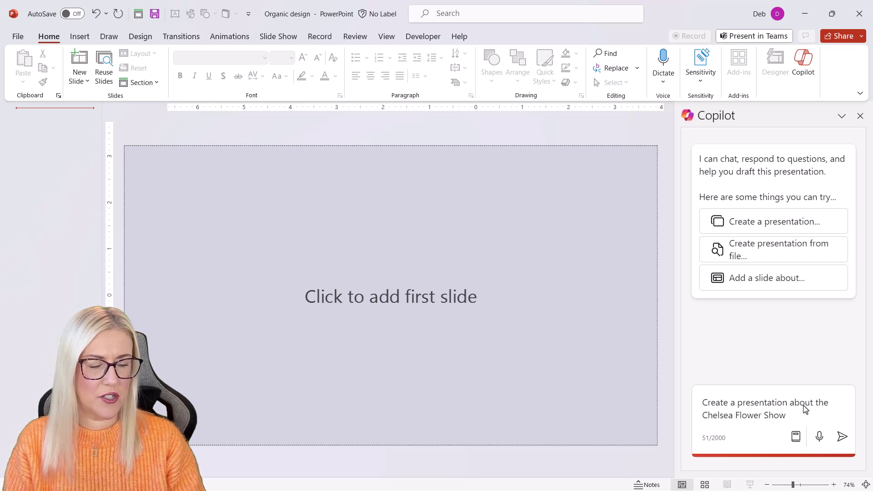
pyautogui.press('Return')
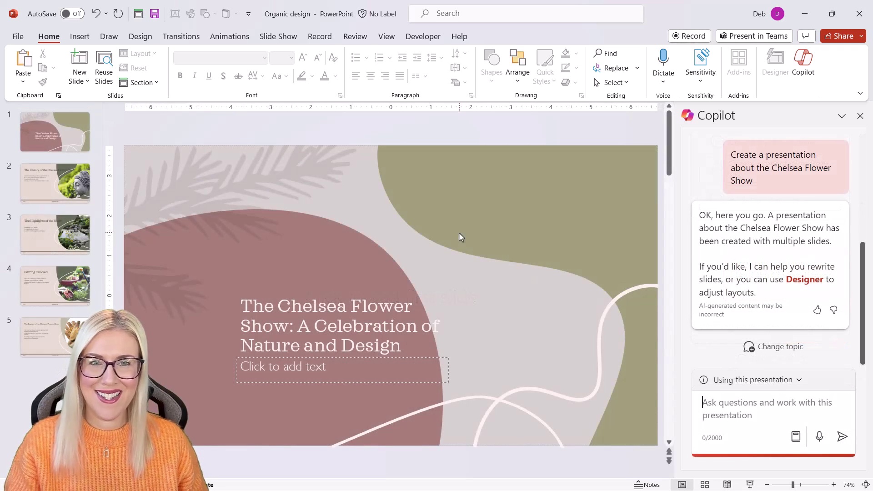
pyautogui.click(63, 188)
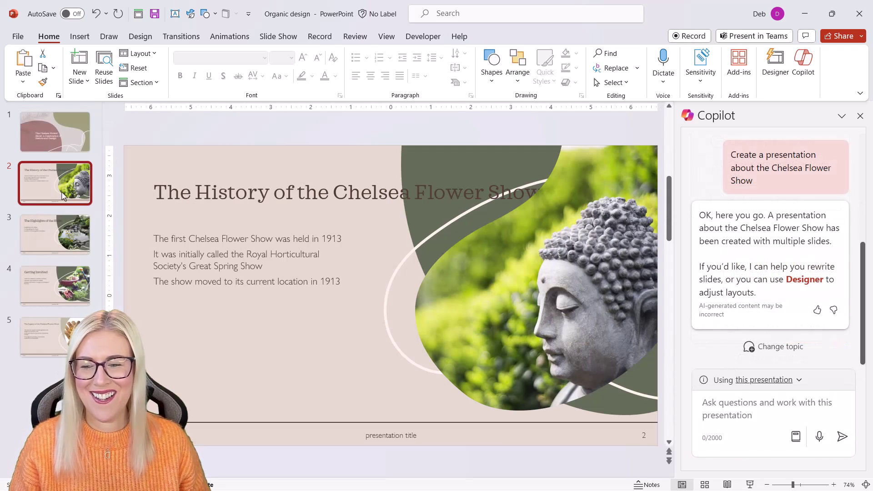
pyautogui.click(64, 231)
pyautogui.click(57, 285)
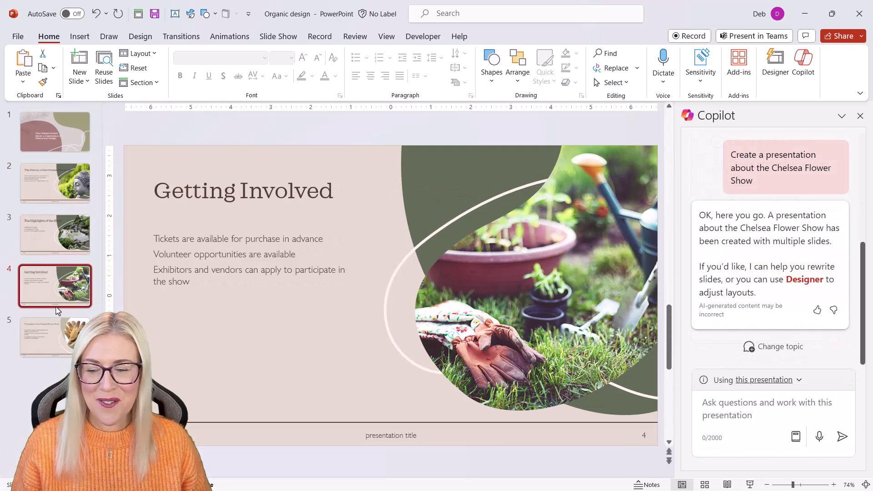
pyautogui.click(62, 349)
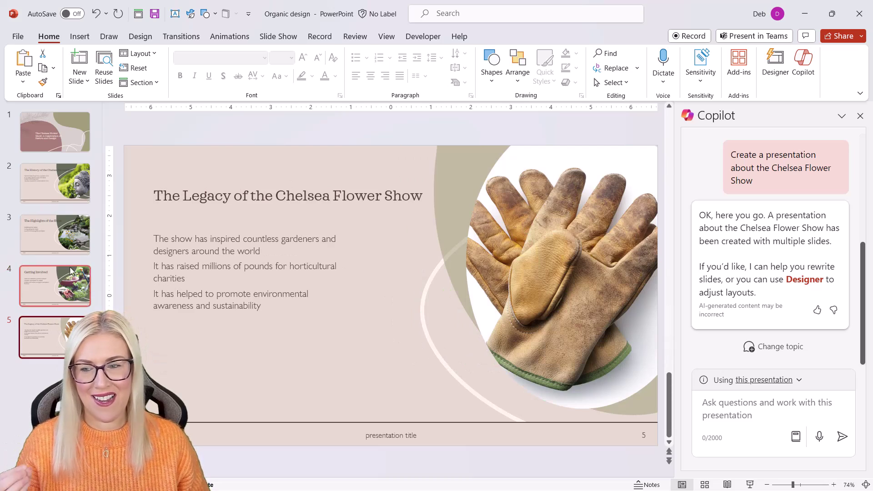